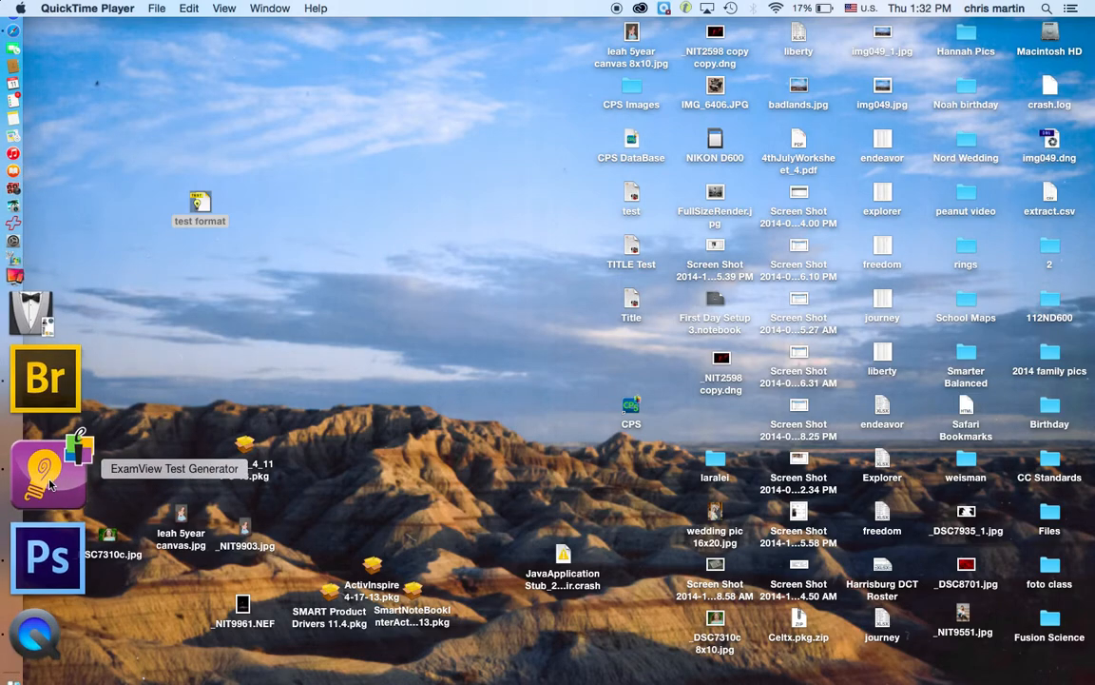
# Step: Launch ExamView Test Generator from its Dock icon
pyautogui.click(47, 480)
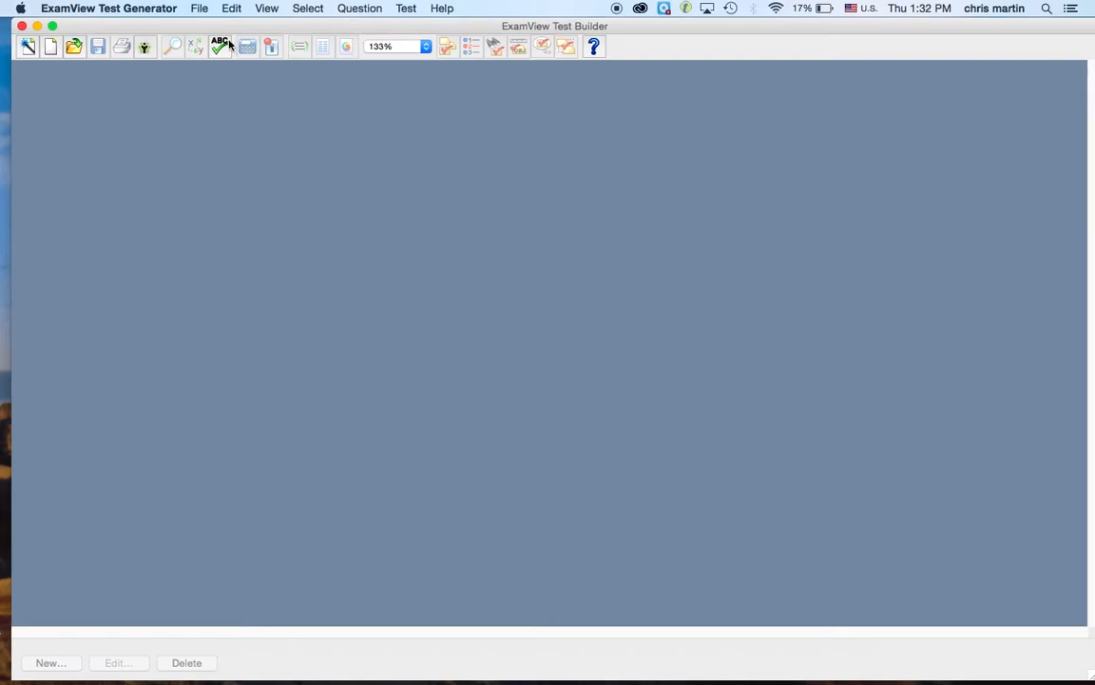
# Step: Shift the Test Builder window slightly left and bring up the File menu's New Test command
pyautogui.moveTo(200, 22); pyautogui.dragTo(196, 23)
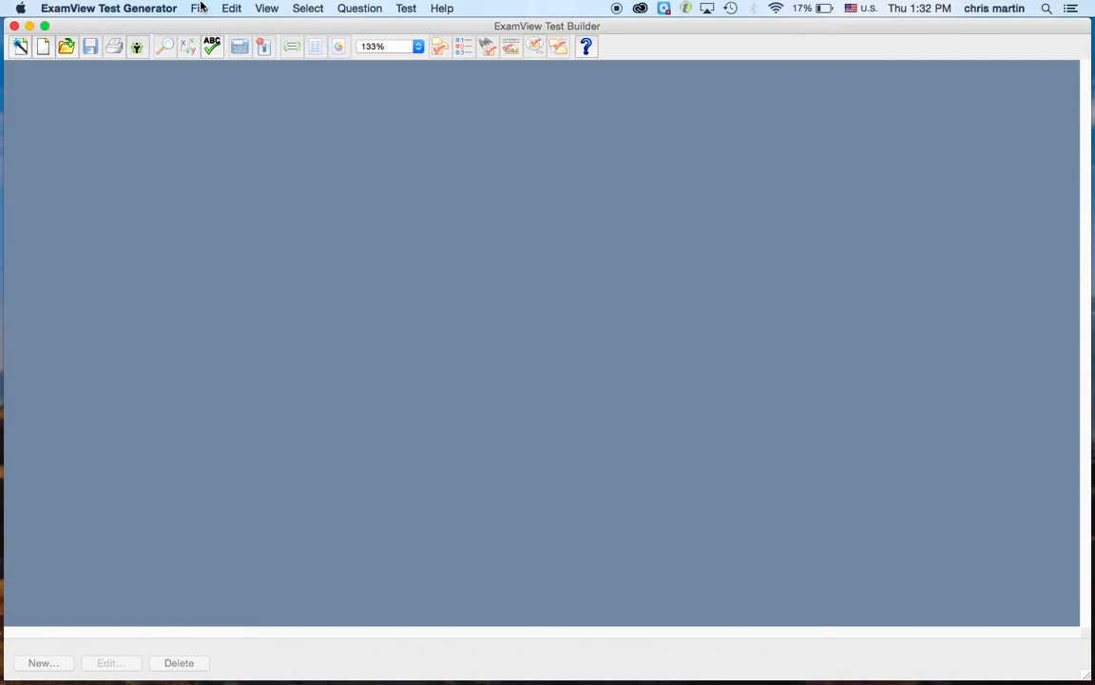
pyautogui.click(200, 6)
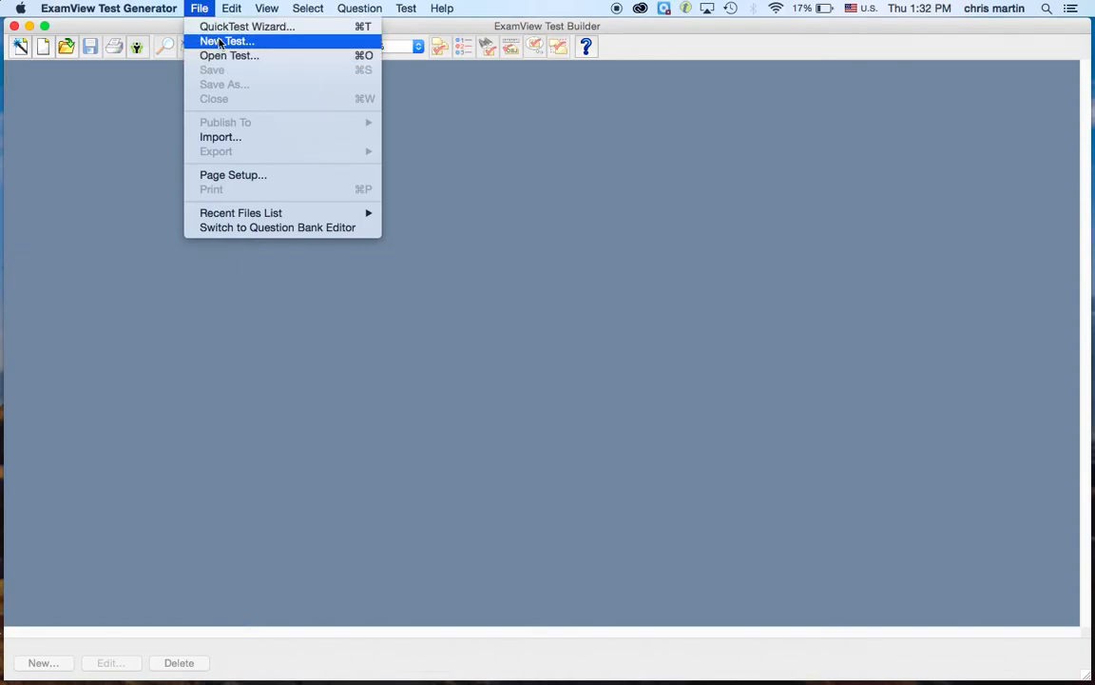
pyautogui.moveTo(359, 5)
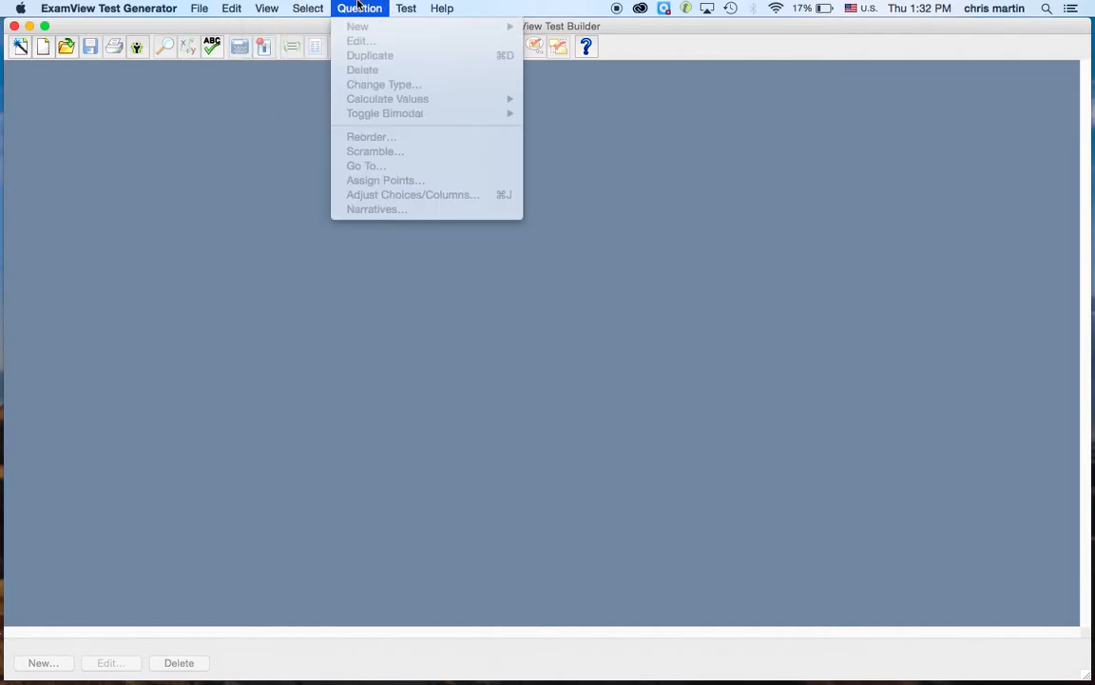
pyautogui.moveTo(201, 10)
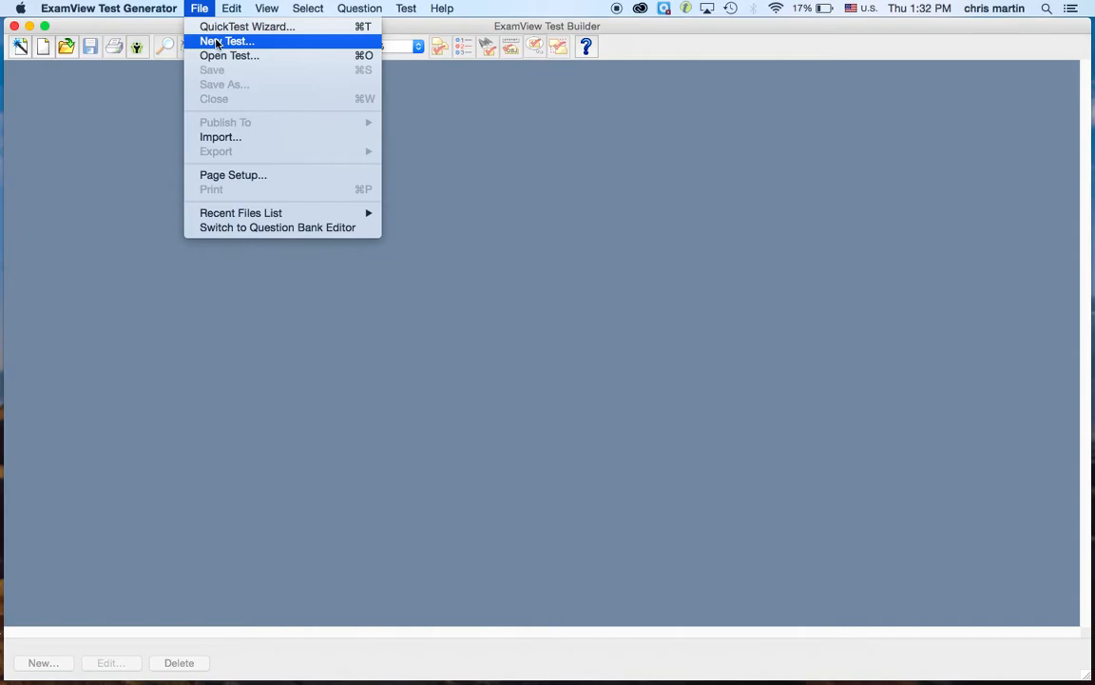
# Step: Create a new test titled 'Test 1' and dismiss the question-selection tip
pyautogui.click(217, 42)
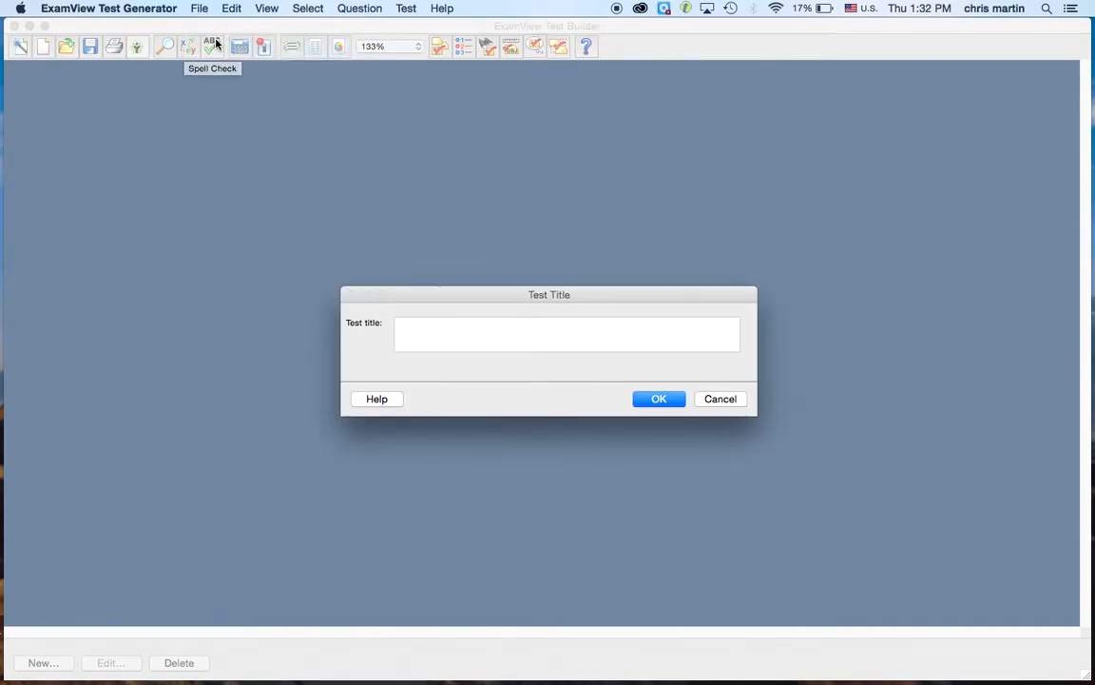
pyautogui.moveTo(536, 297); pyautogui.dragTo(474, 278)
pyautogui.click(421, 309)
pyautogui.write('Test 1')
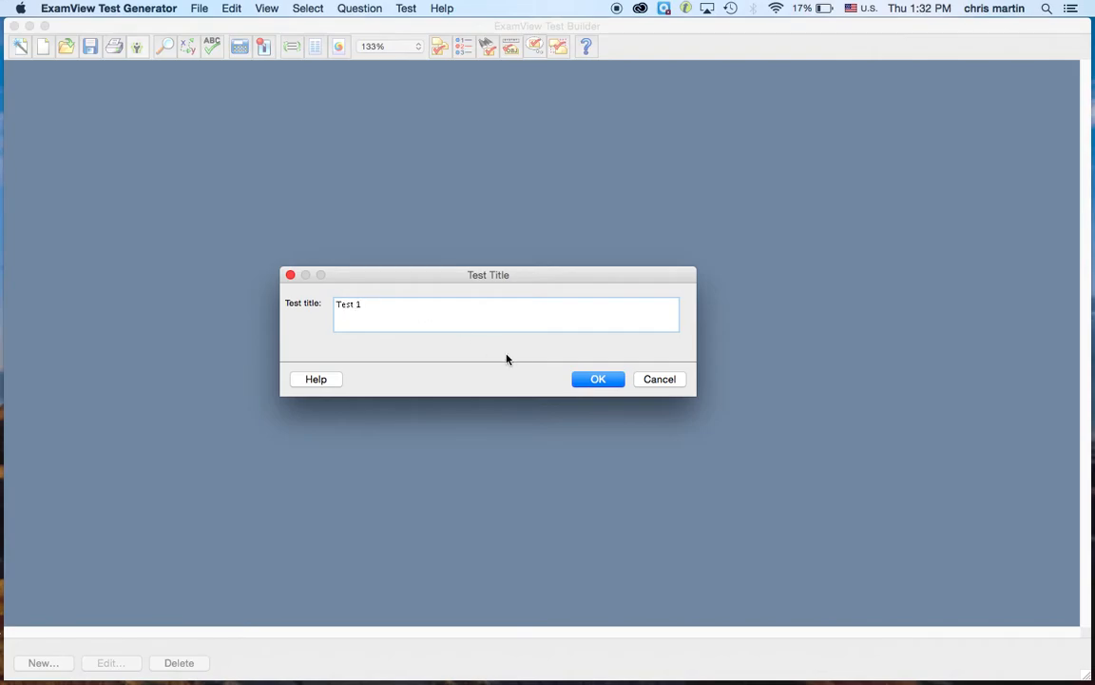
pyautogui.click(598, 378)
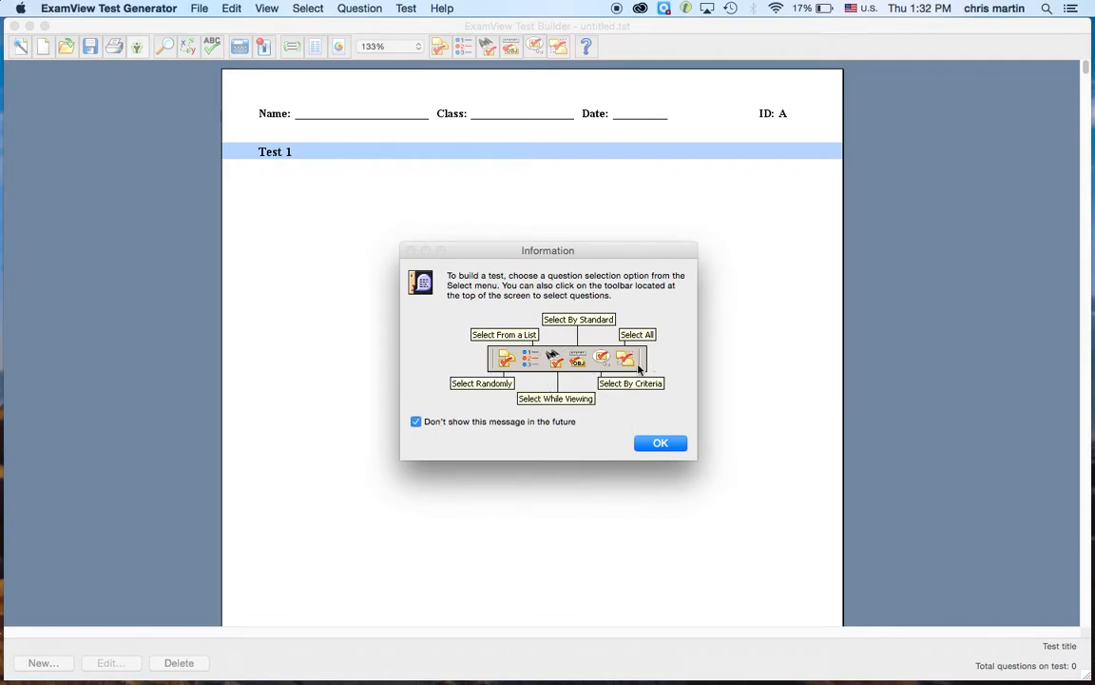
pyautogui.click(662, 444)
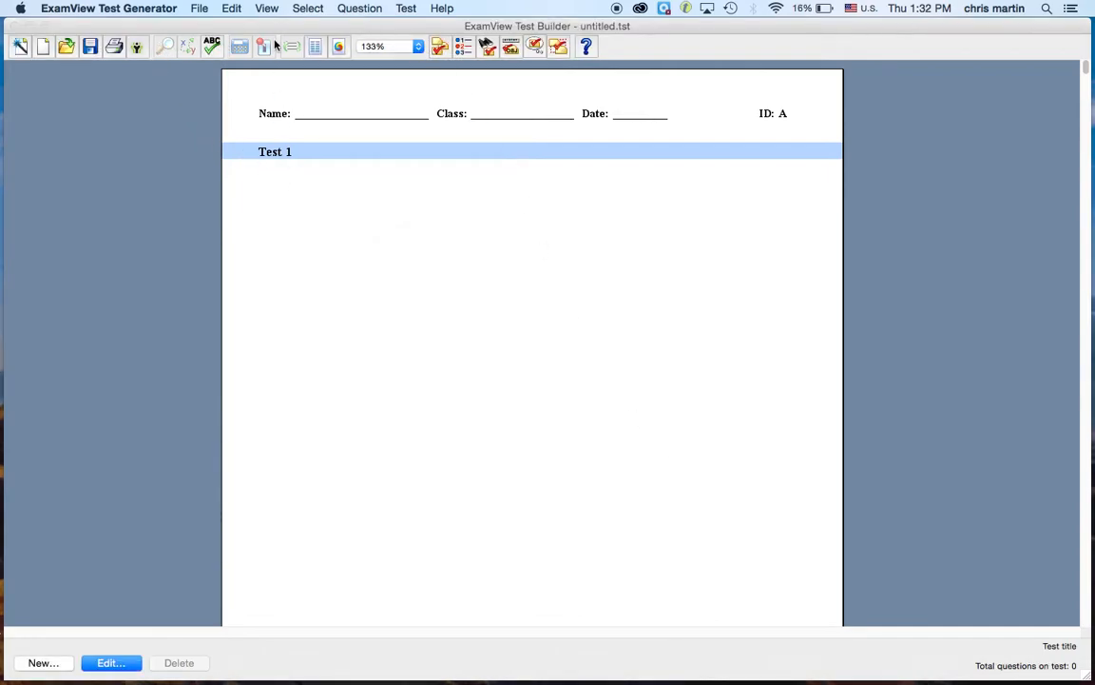
# Step: Bring up the Question menu's New submenu to add a True/False item
pyautogui.click(359, 9)
pyautogui.moveTo(361, 27)
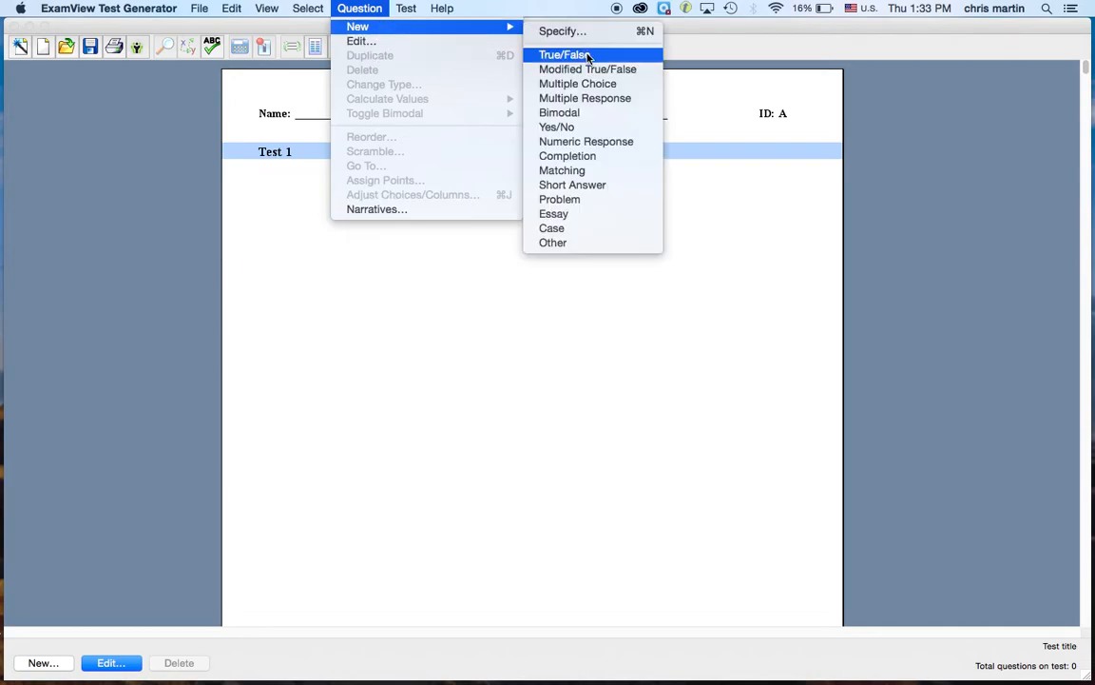
# Step: Record True/False question 'Teaching in Harrisburg is awesome.' with answer True
pyautogui.click(559, 54)
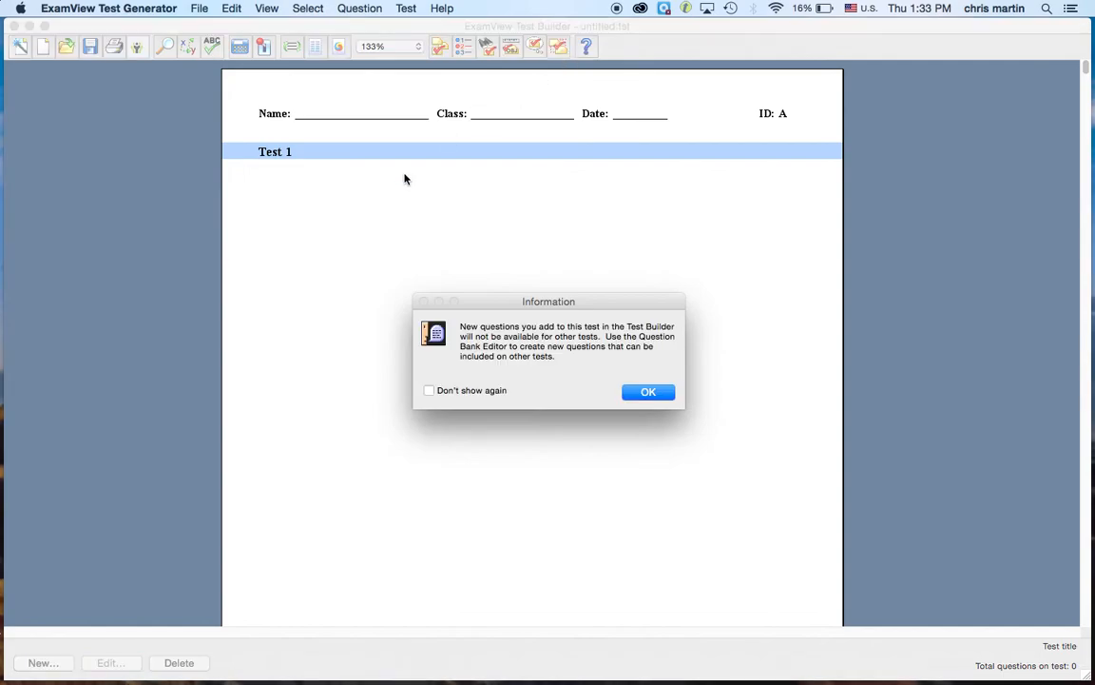
pyautogui.click(628, 393)
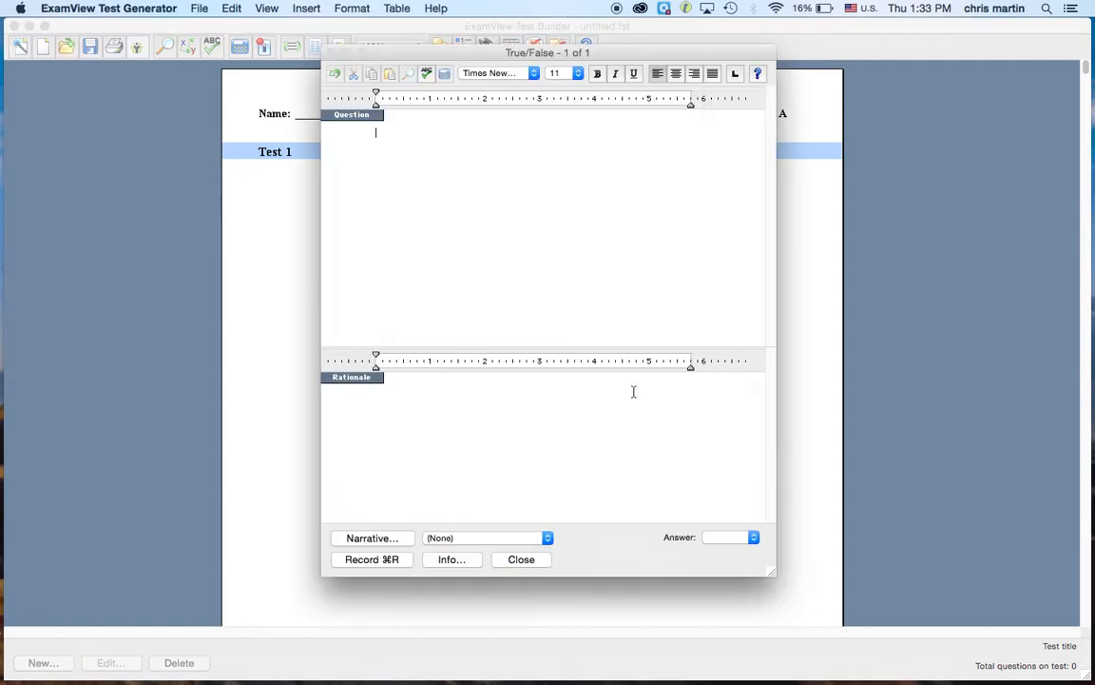
pyautogui.write('Teaching in Harrisburg is ')
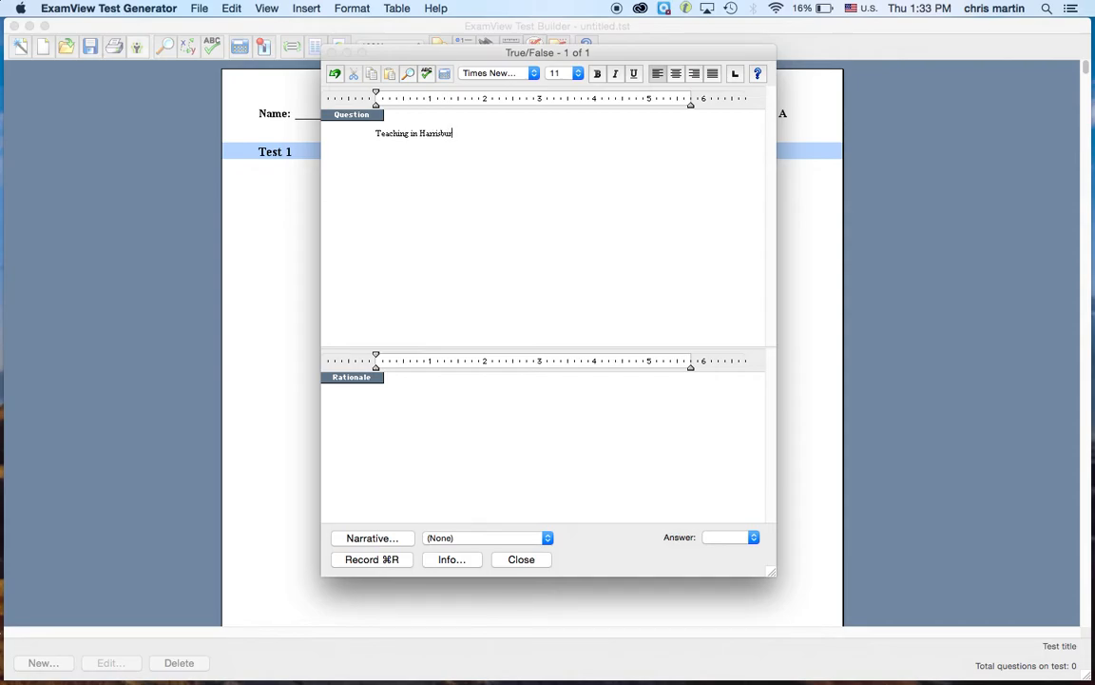
pyautogui.write('awesome.')
pyautogui.click(715, 540)
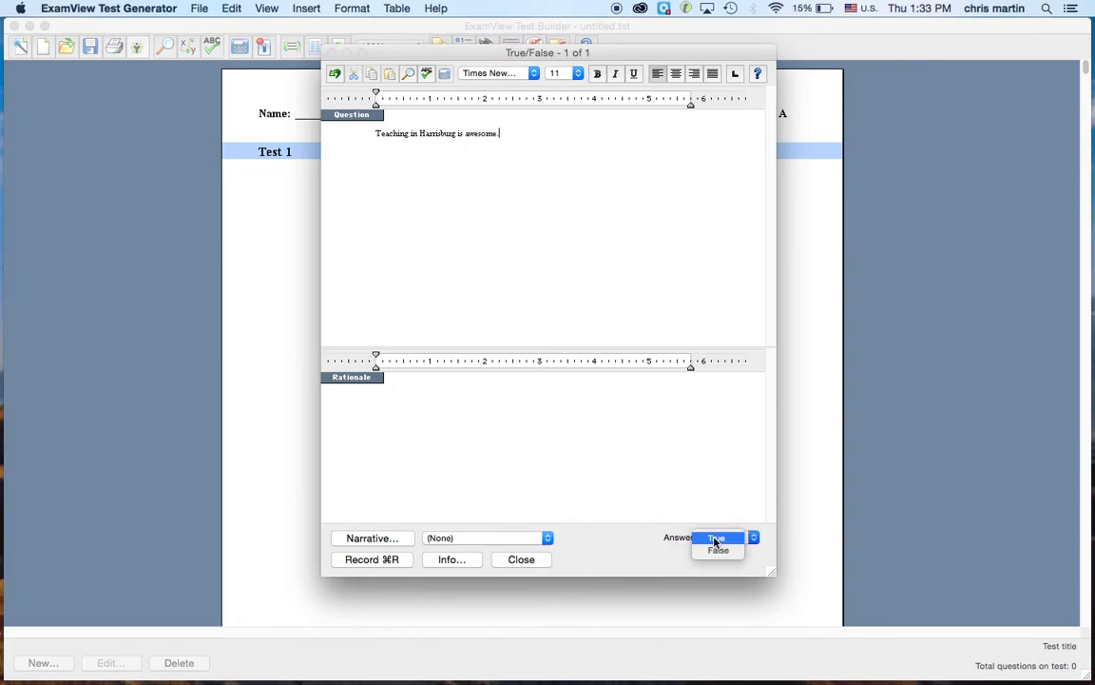
pyautogui.click(715, 538)
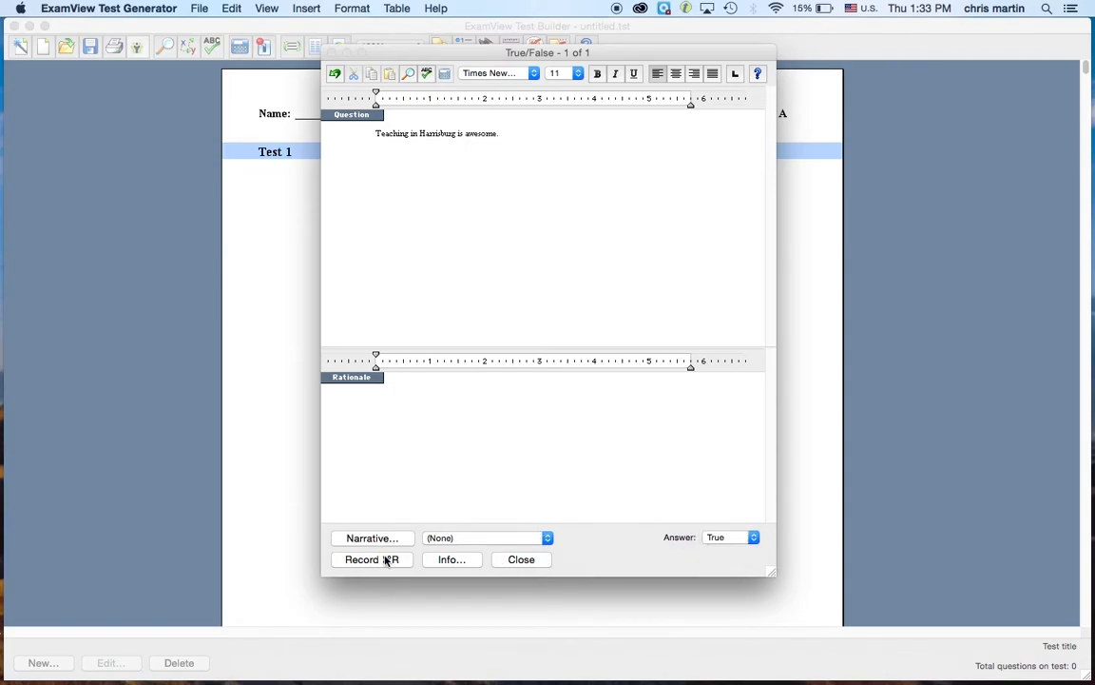
pyautogui.click(451, 560)
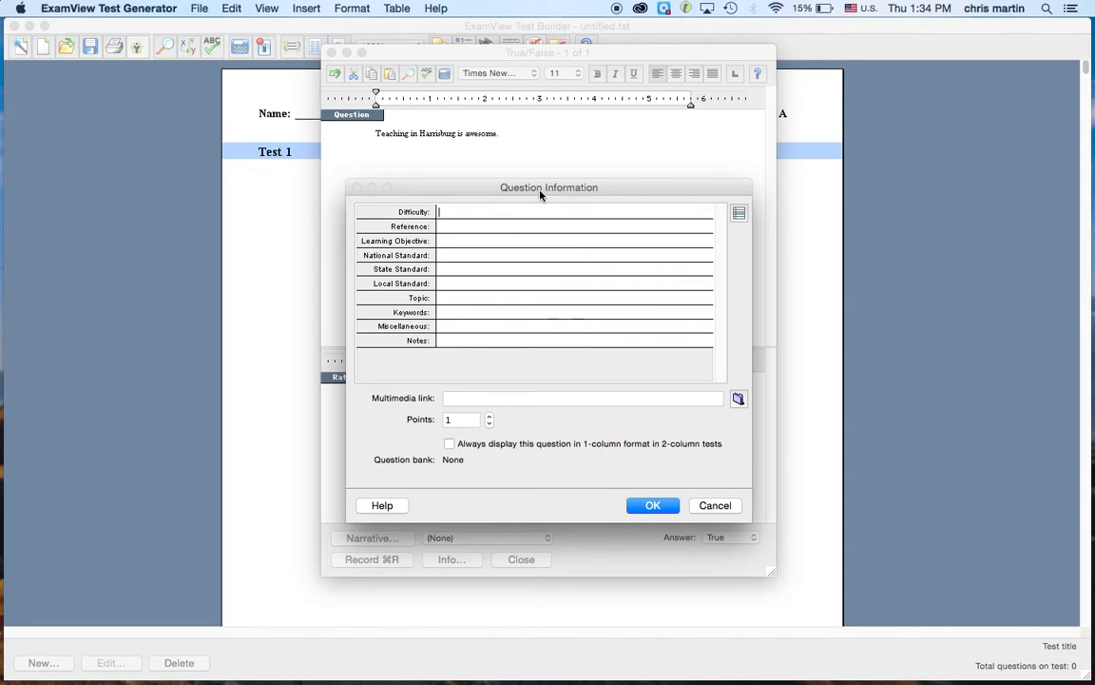
pyautogui.click(643, 504)
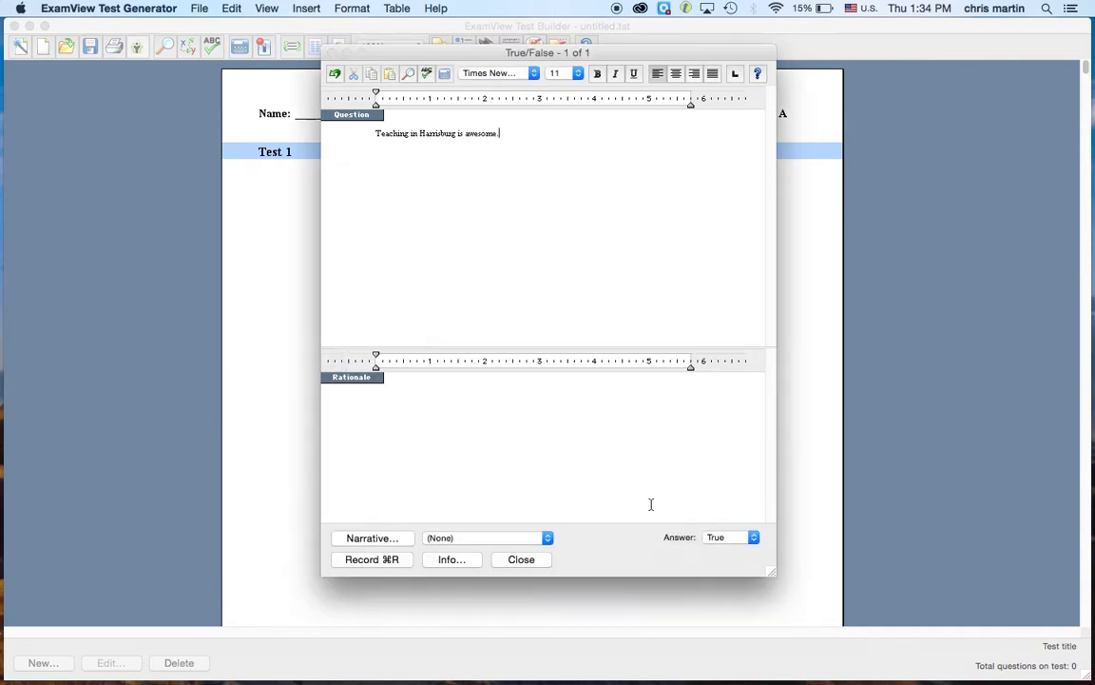
pyautogui.click(380, 561)
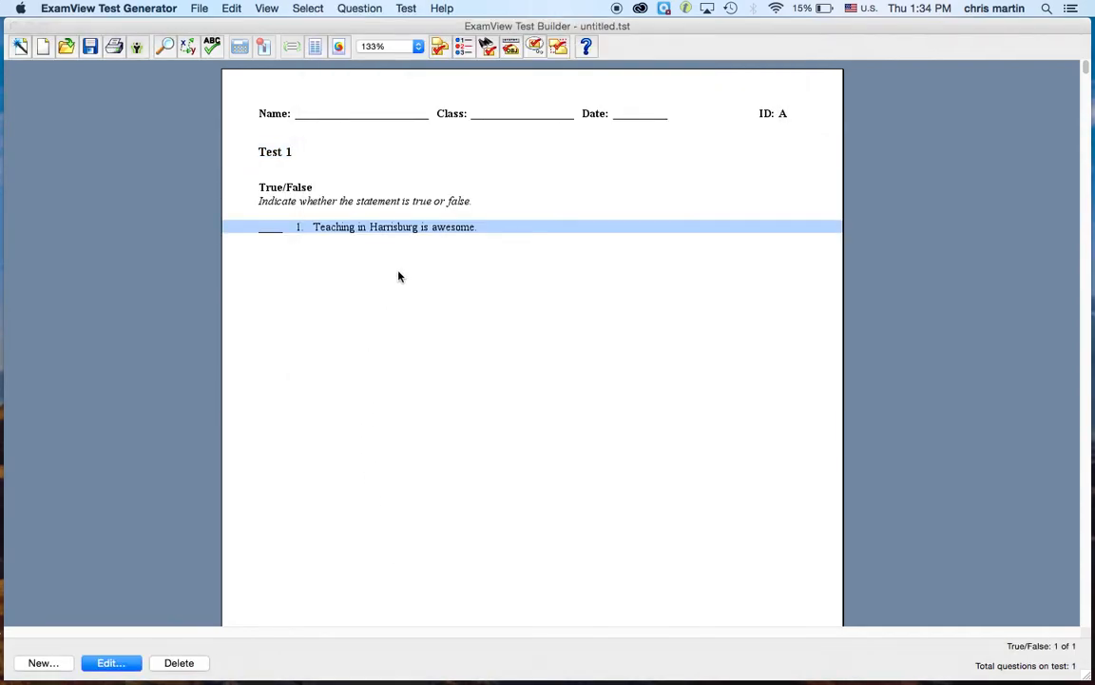
# Step: Save the test as 'Test 1' on the Desktop and start the QuickTest Wizard
pyautogui.click(202, 8)
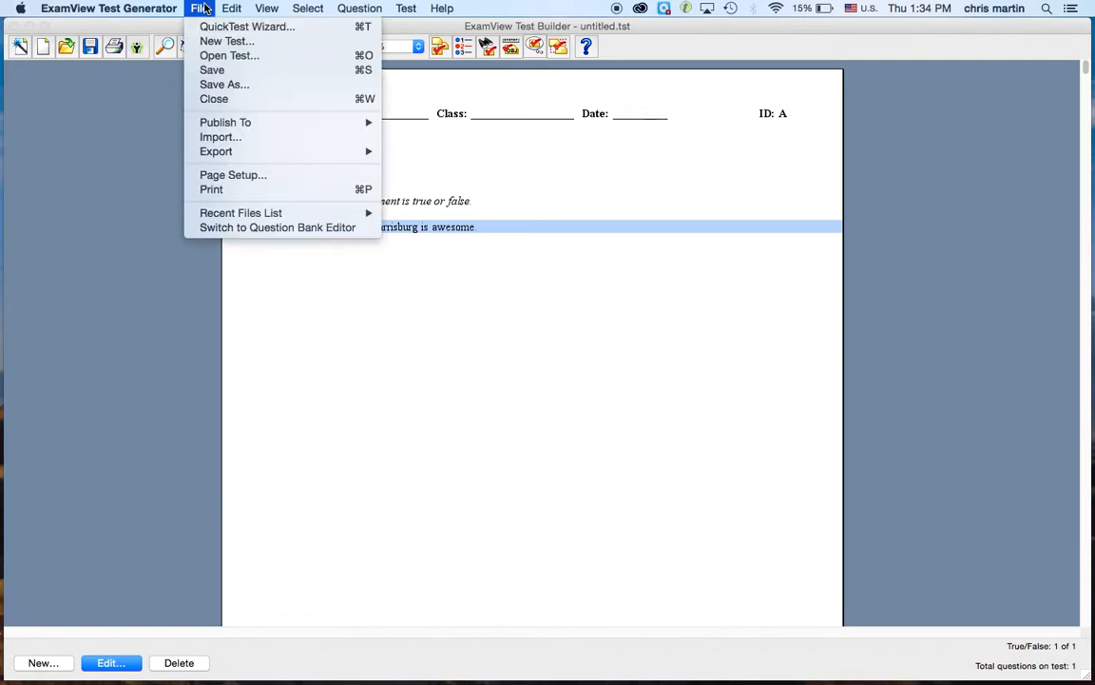
pyautogui.click(231, 85)
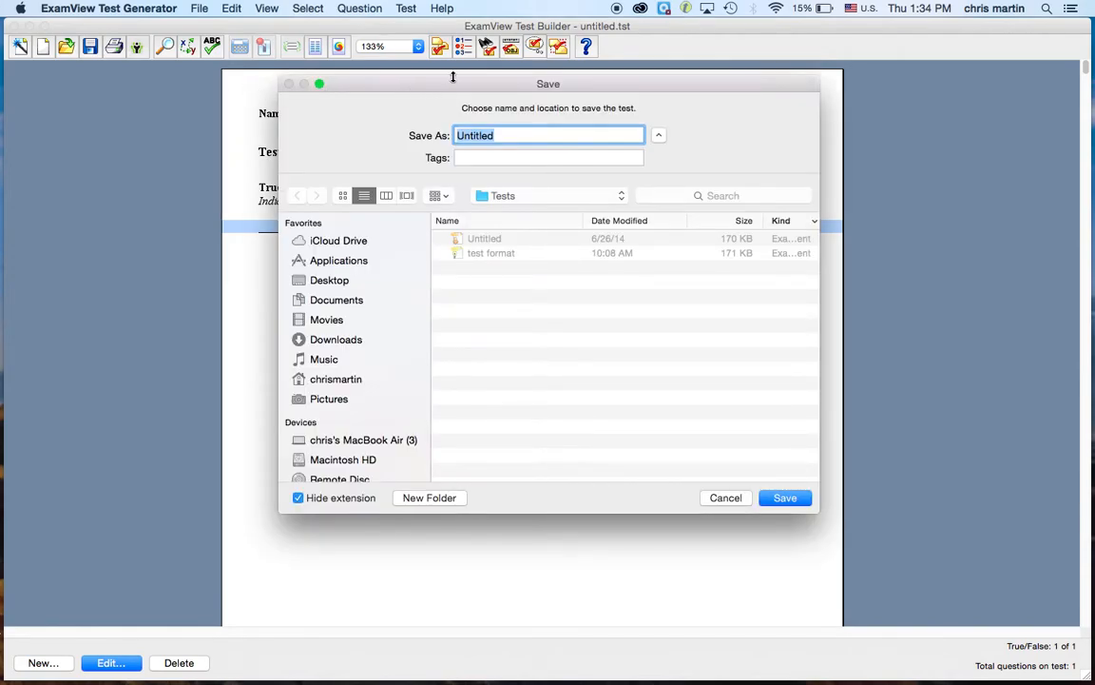
pyautogui.moveTo(554, 87); pyautogui.dragTo(623, 26)
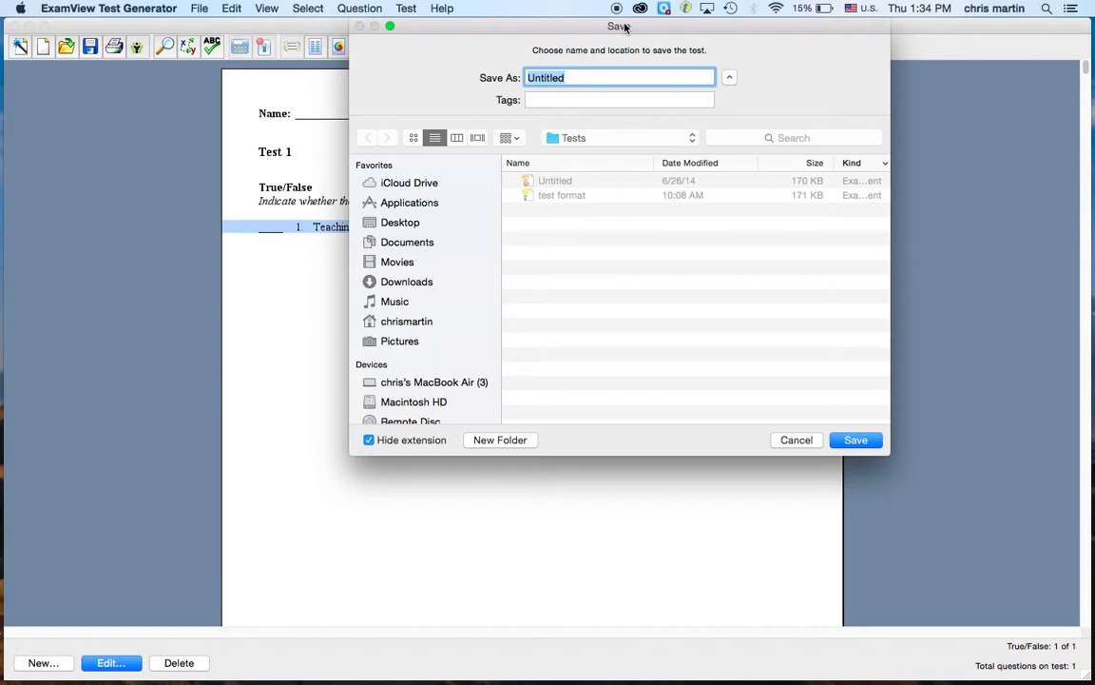
pyautogui.write('Test 1')
pyautogui.click(409, 224)
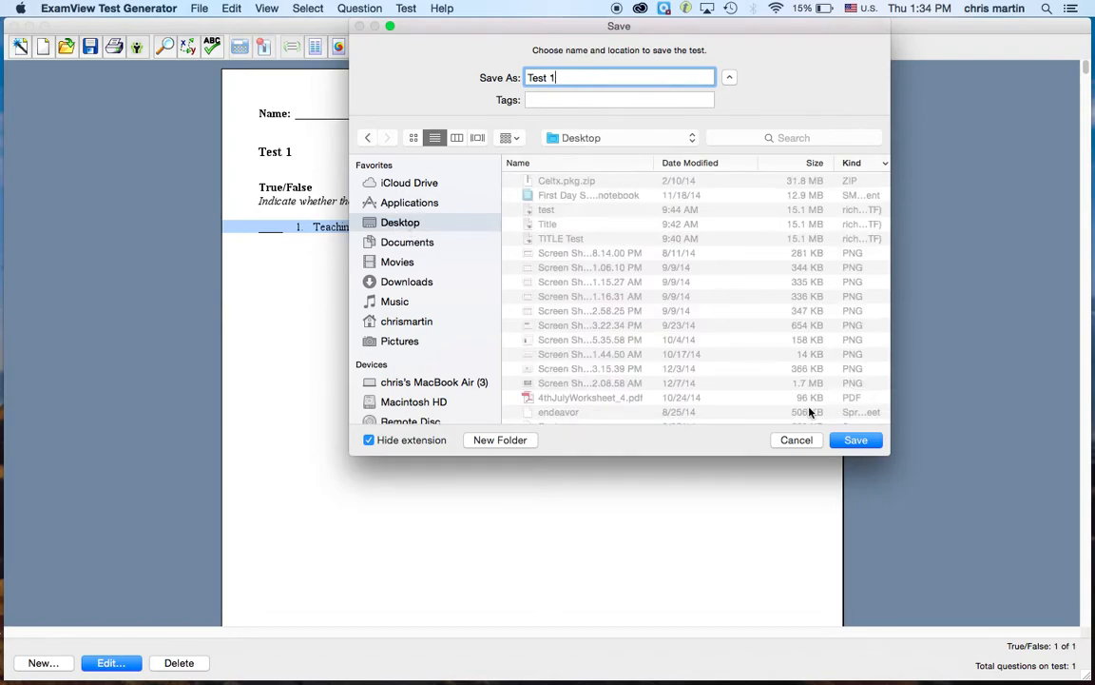
pyautogui.click(838, 440)
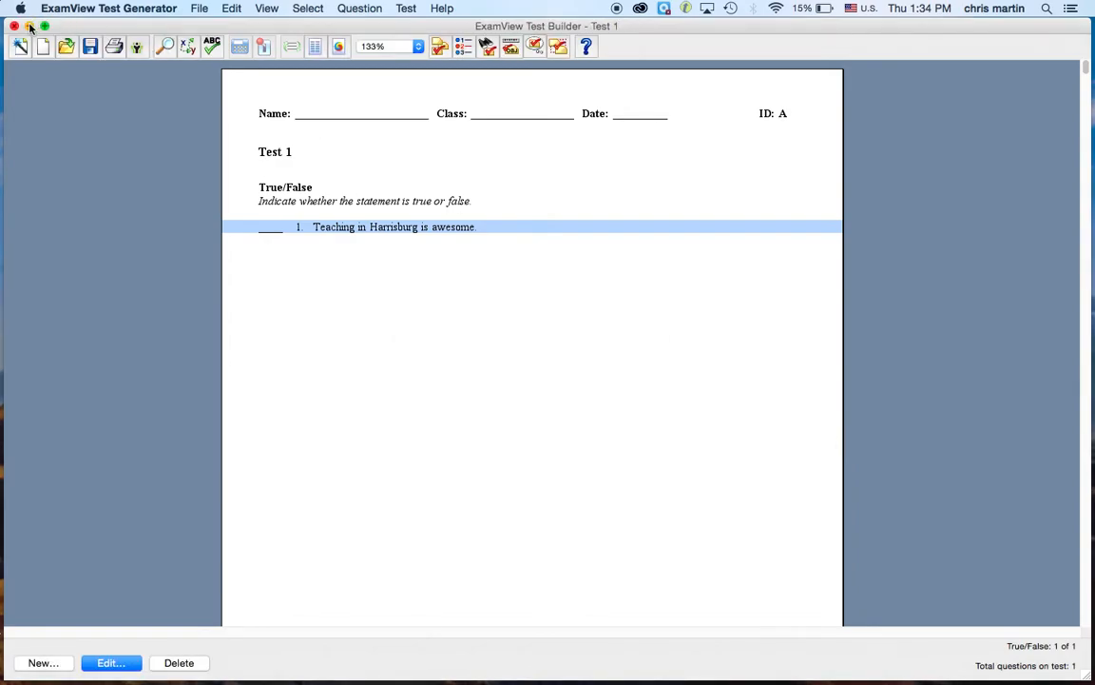
pyautogui.click(200, 9)
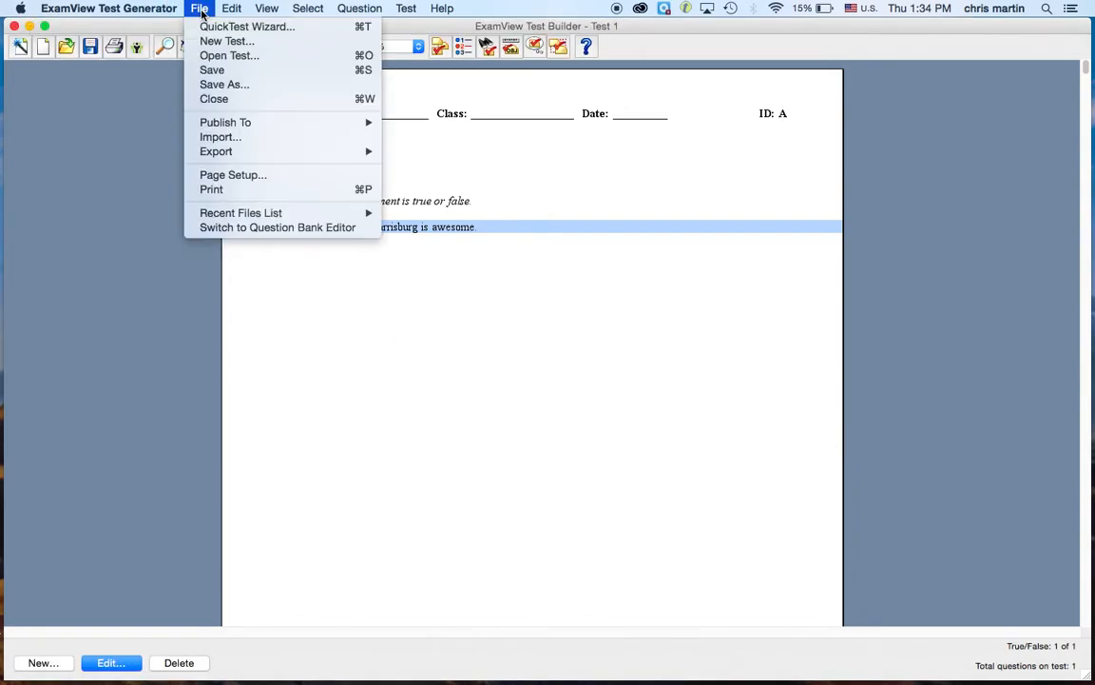
pyautogui.click(204, 26)
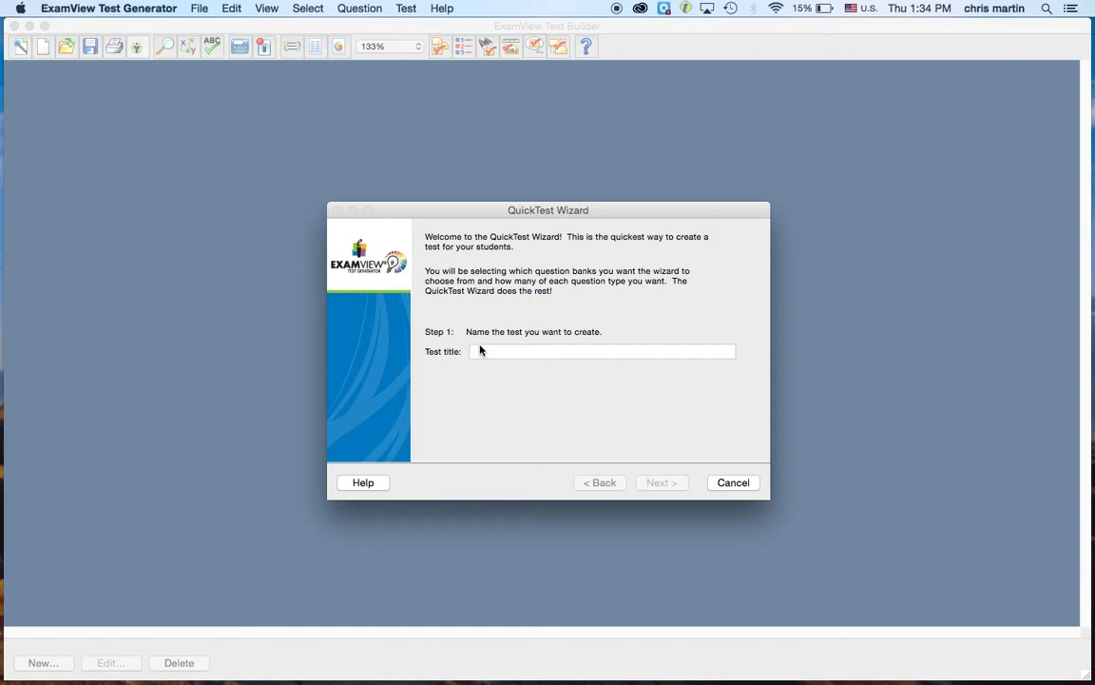
# Step: Title the quick test 'Test 2'
pyautogui.write('Test 1')
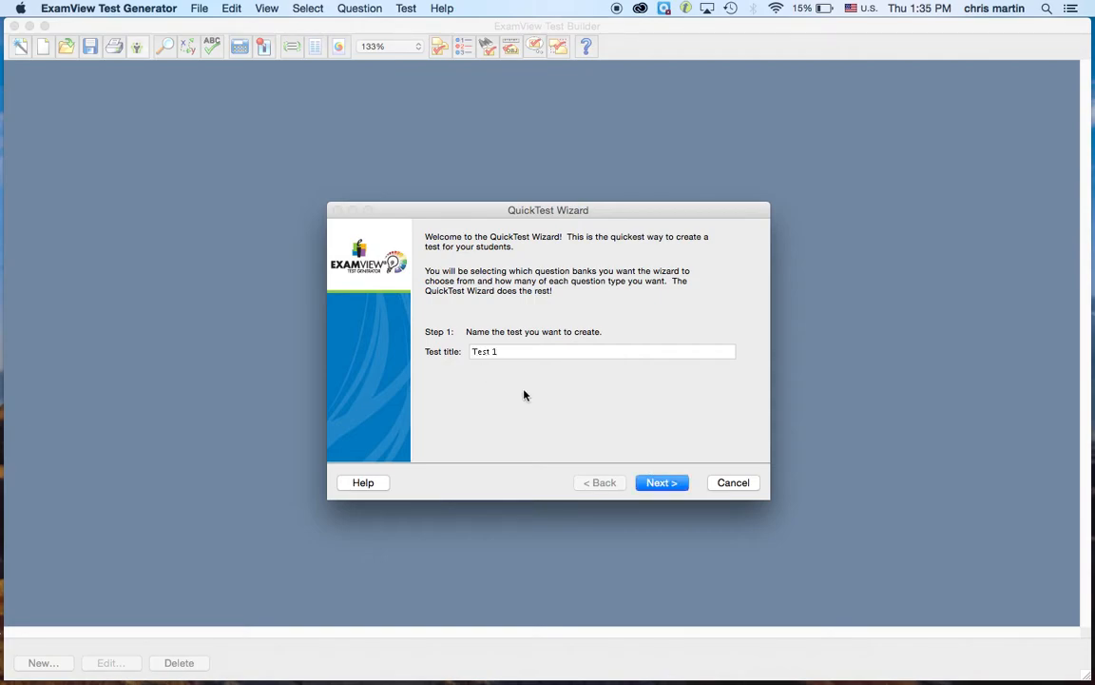
pyautogui.press('BackSpace')
pyautogui.write('2')
pyautogui.click(652, 483)
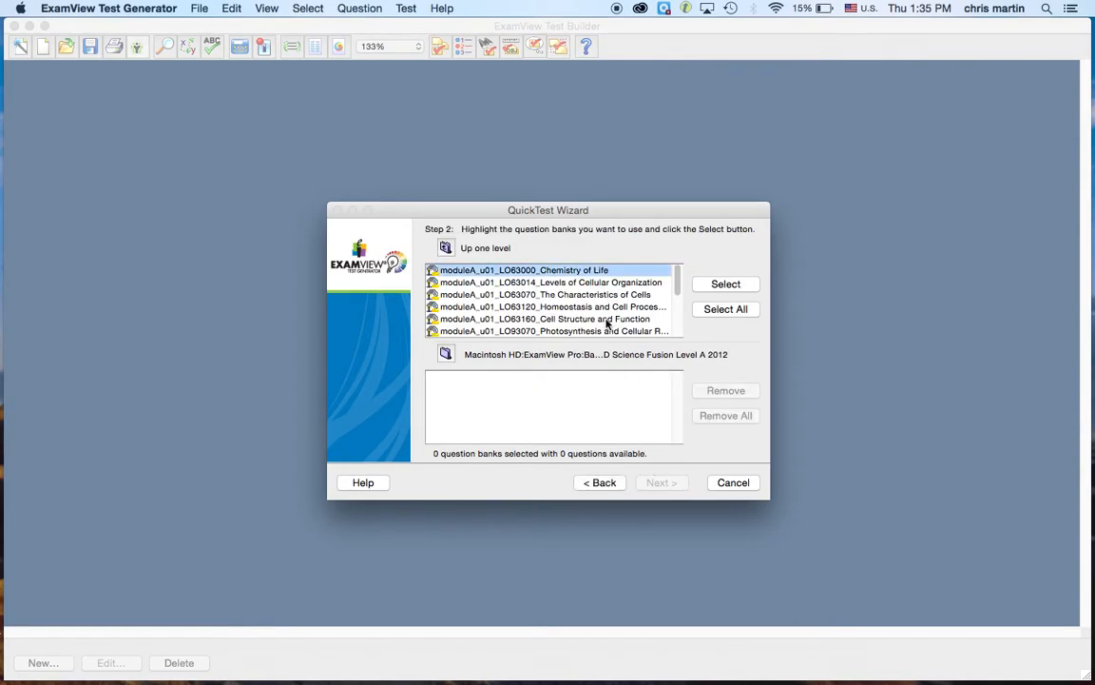
# Step: Add the Levels of Cellular Organization bank from HMD Science Fusion Level A 2012
pyautogui.click(445, 248)
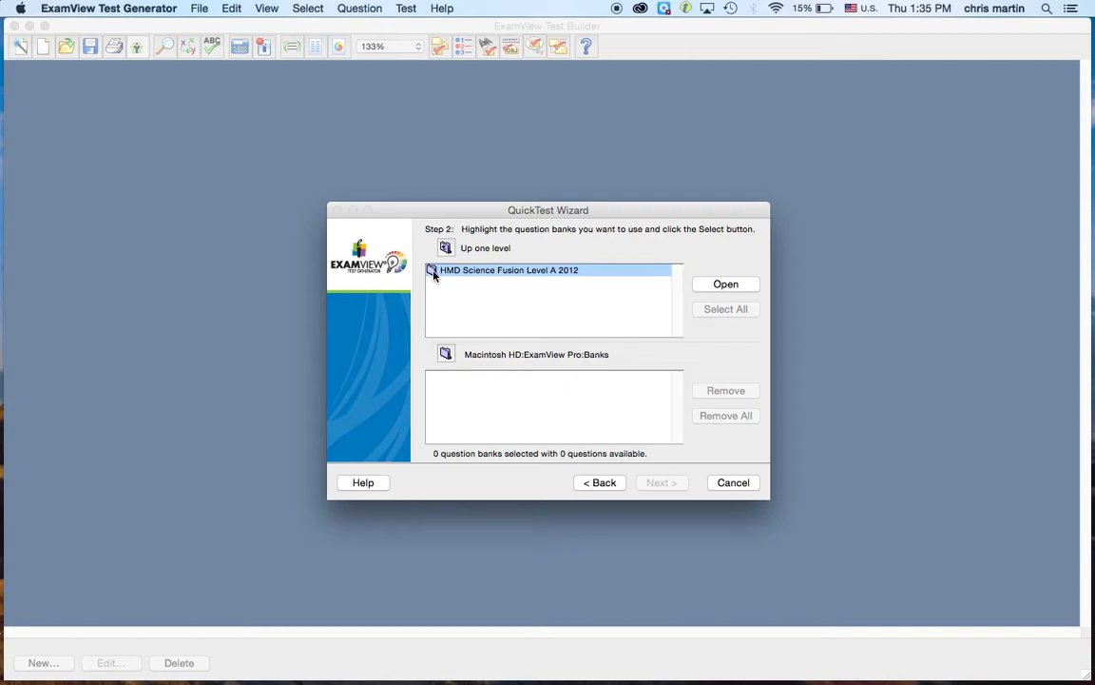
pyautogui.doubleClick(432, 273)
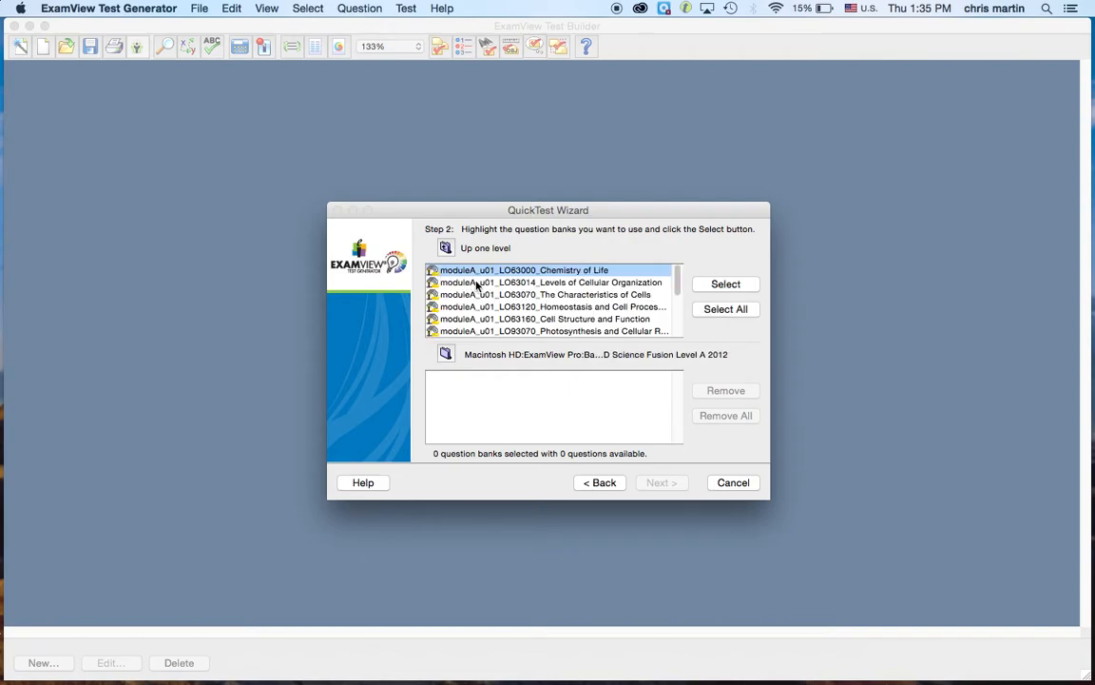
pyautogui.click(474, 284)
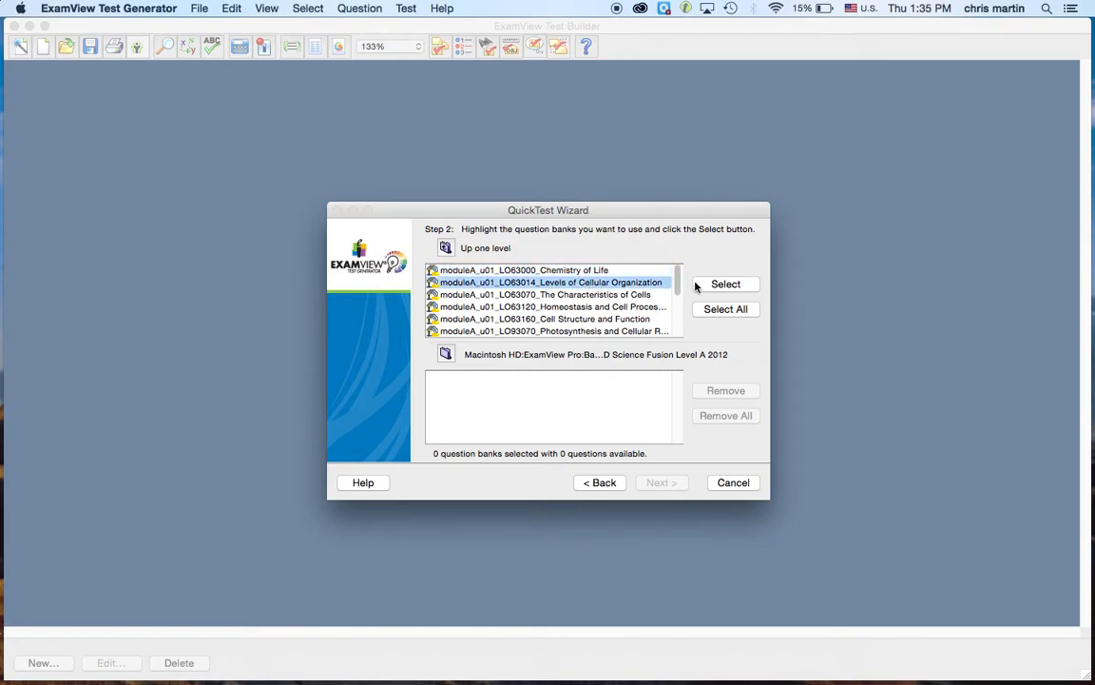
pyautogui.click(718, 285)
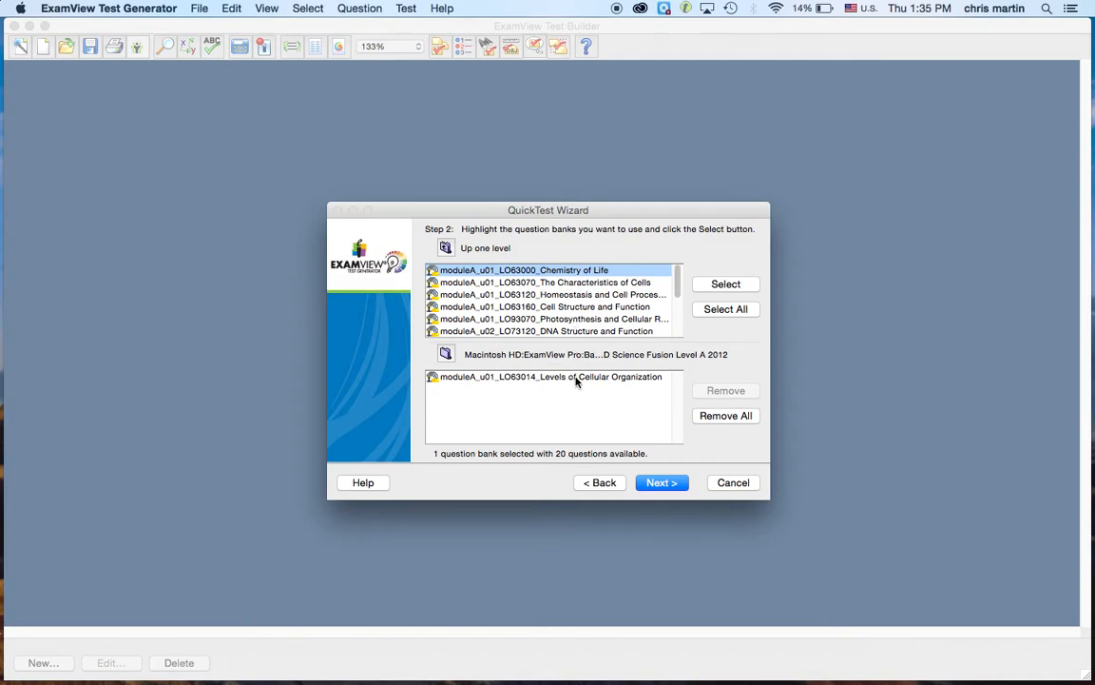
pyautogui.click(653, 485)
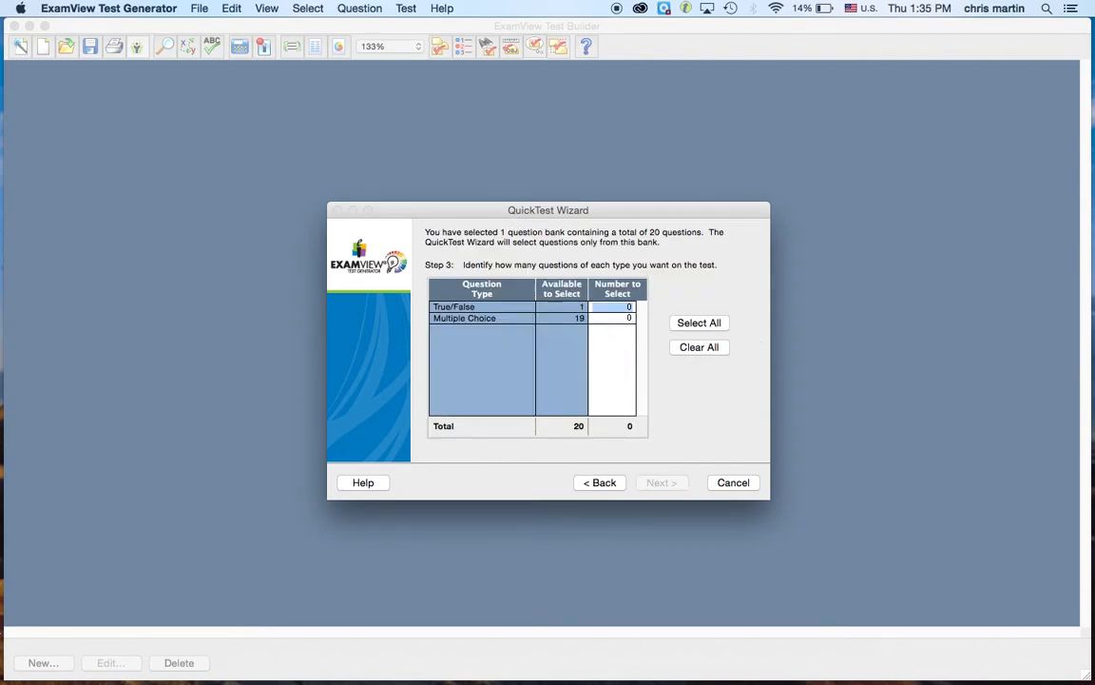
# Step: Request 1 True/False and 9 Multiple Choice questions
pyautogui.write('1')
pyautogui.click(630, 317)
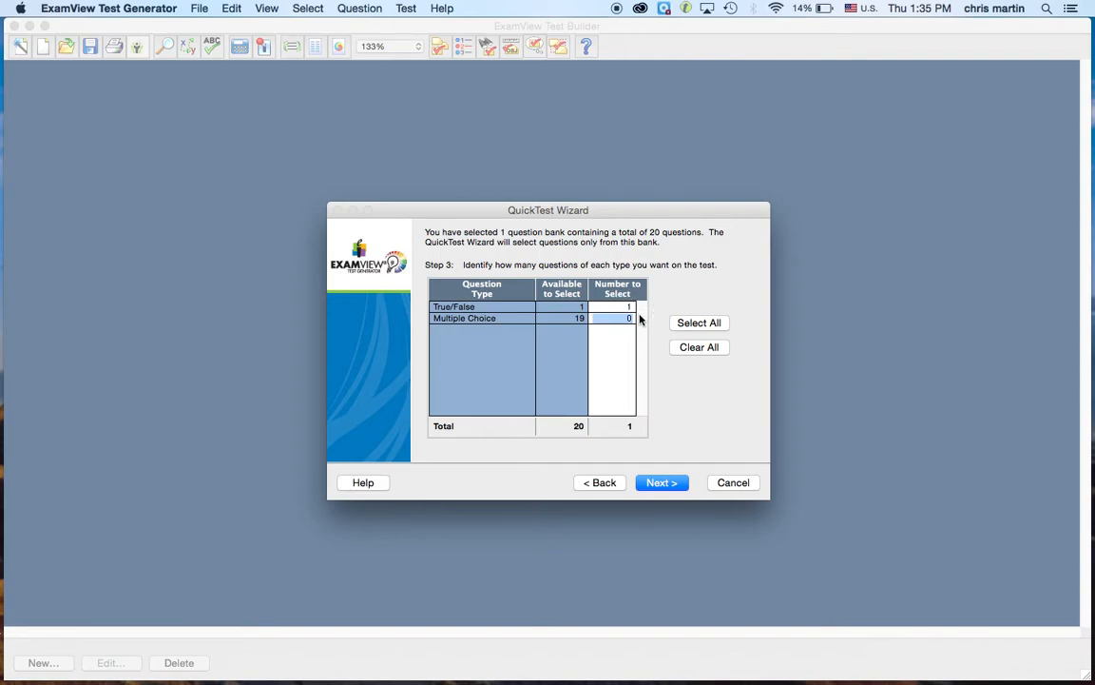
pyautogui.write('9')
# Step: Finish the wizard to build Test 2, then scroll through it, selecting questions 4 and 3
pyautogui.click(661, 483)
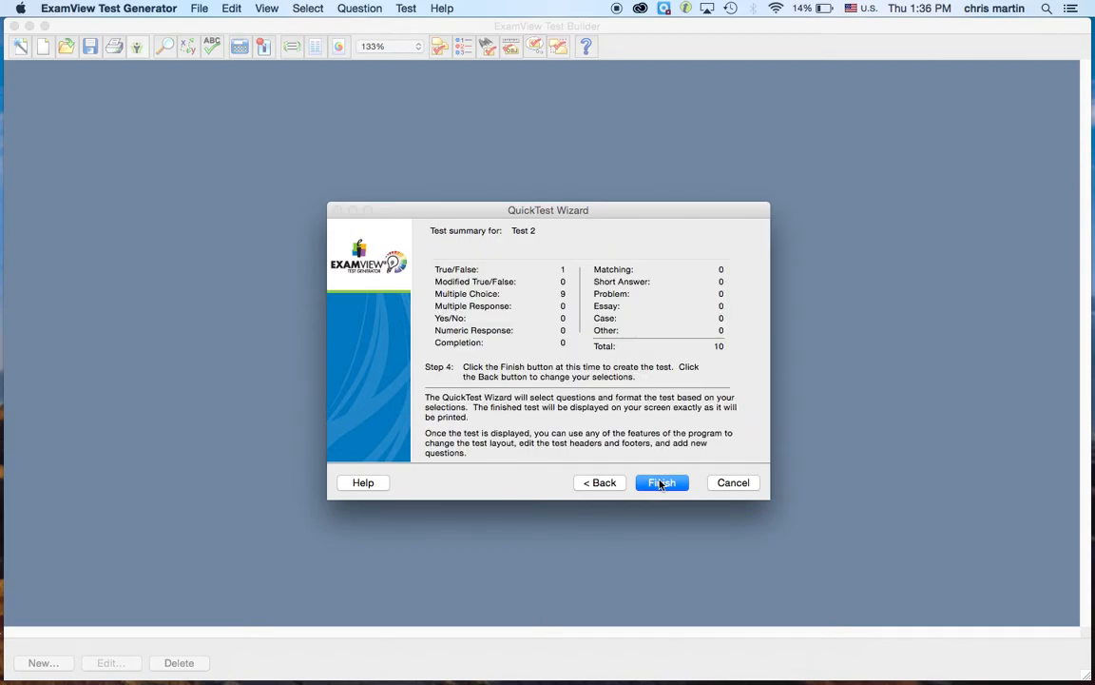
pyautogui.click(660, 483)
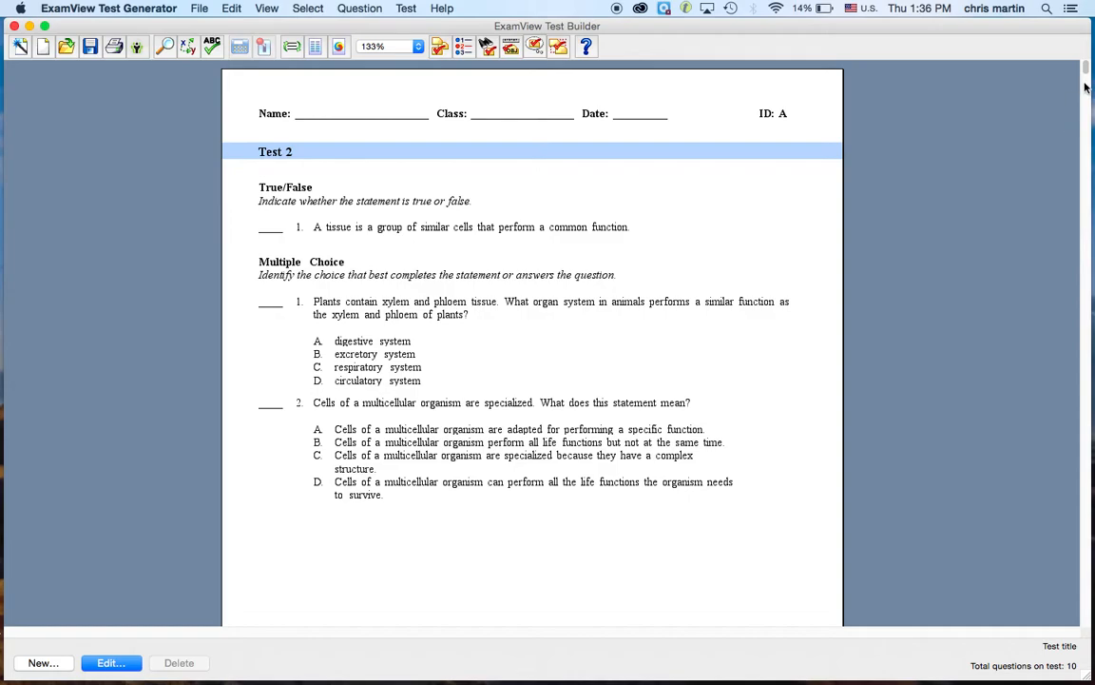
pyautogui.moveTo(1087, 69); pyautogui.dragTo(1086, 122)
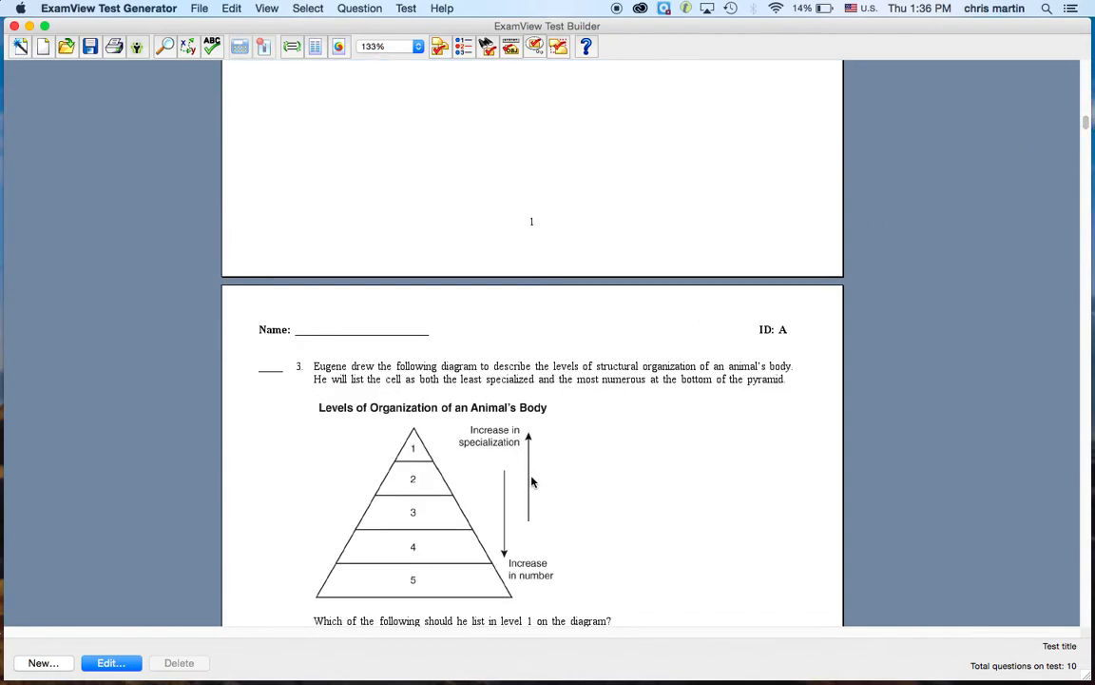
pyautogui.moveTo(1085, 123); pyautogui.dragTo(1088, 151)
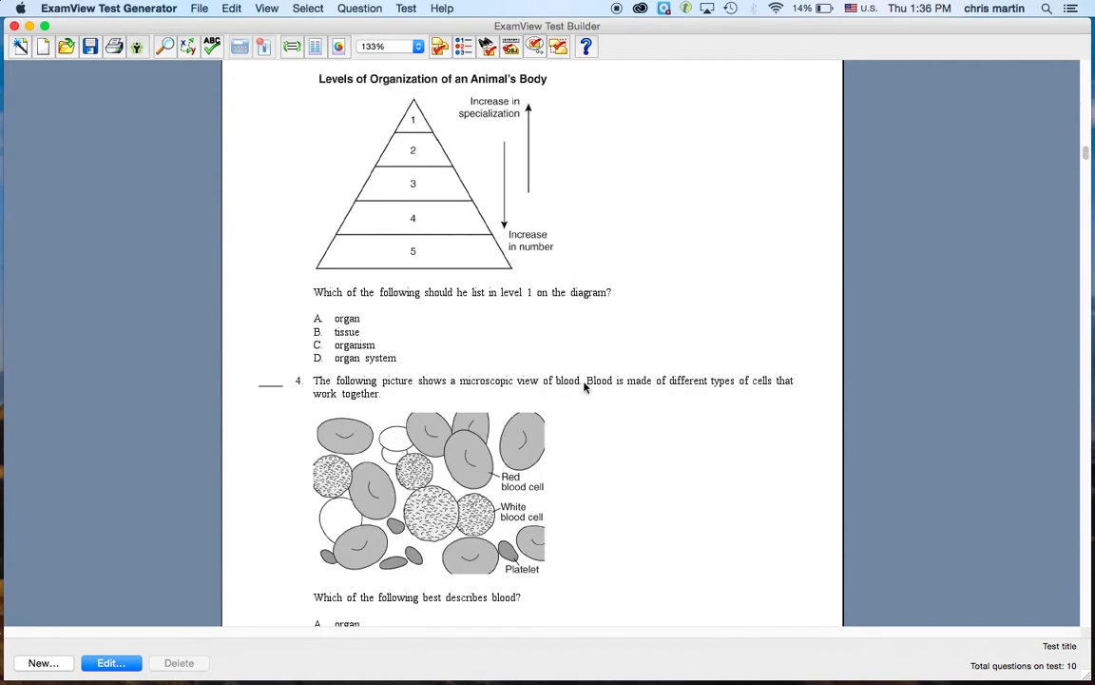
pyautogui.click(469, 468)
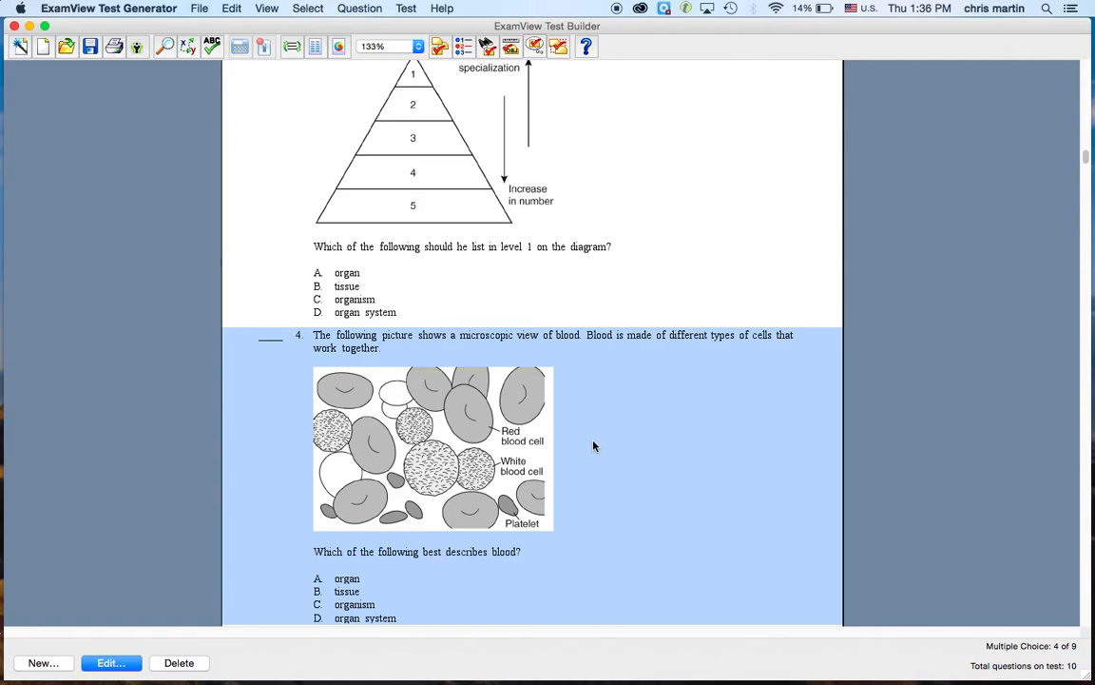
pyautogui.click(564, 320)
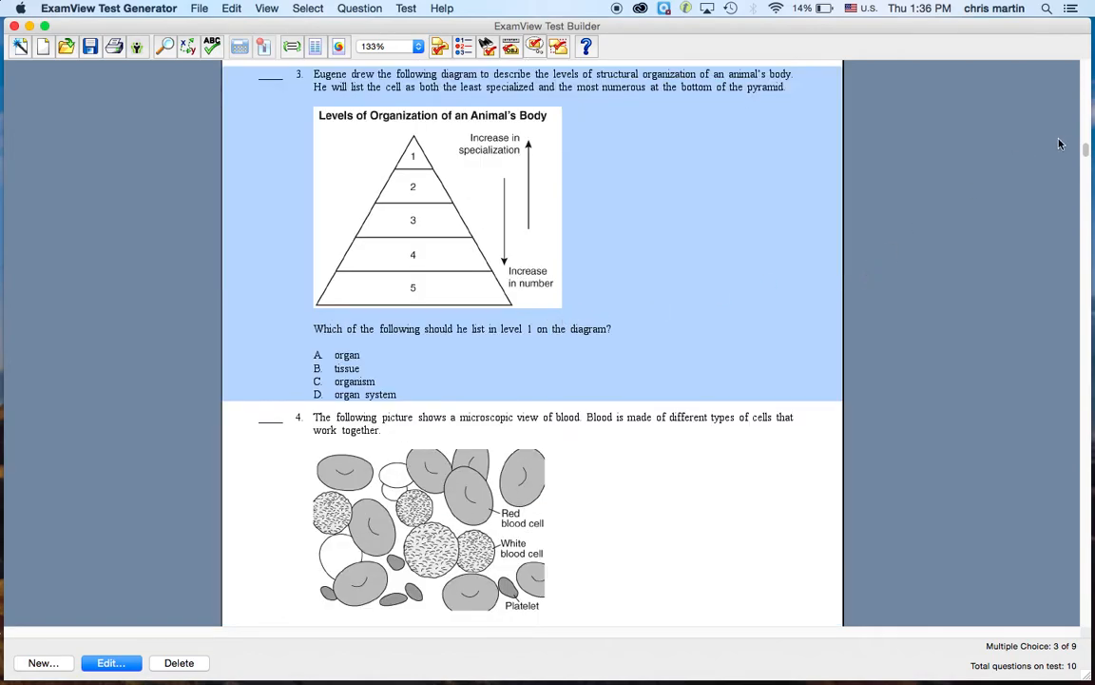
pyautogui.moveTo(1085, 151); pyautogui.dragTo(1090, 66)
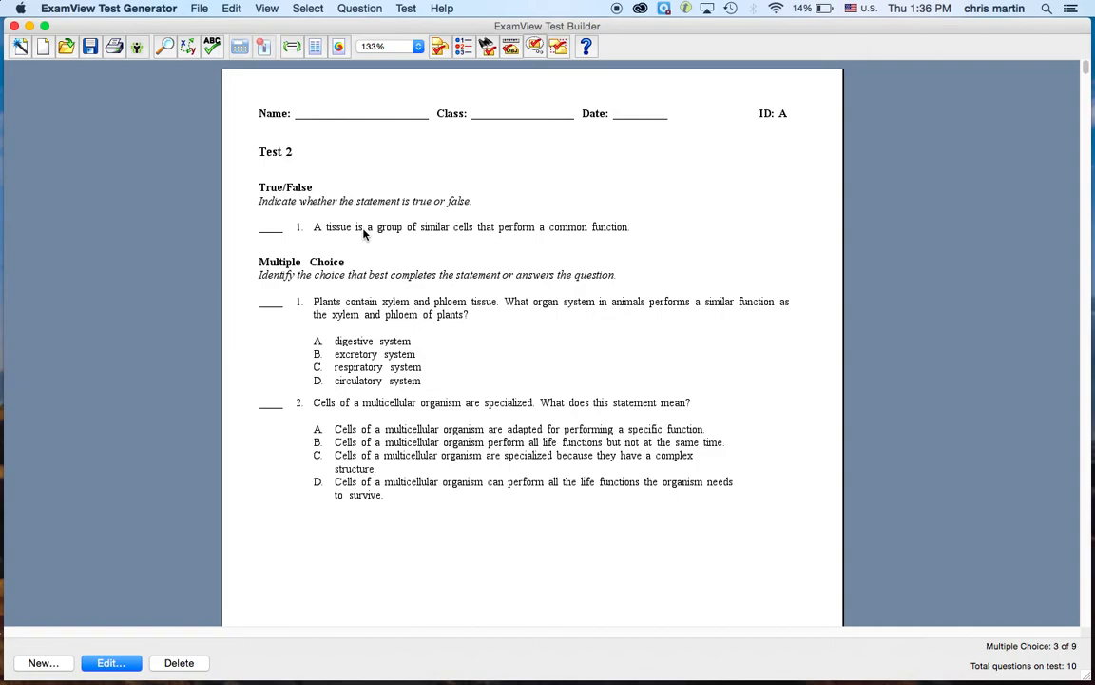
# Step: Save the generated test as 'test 2' on the Desktop and minimize its window
pyautogui.click(200, 7)
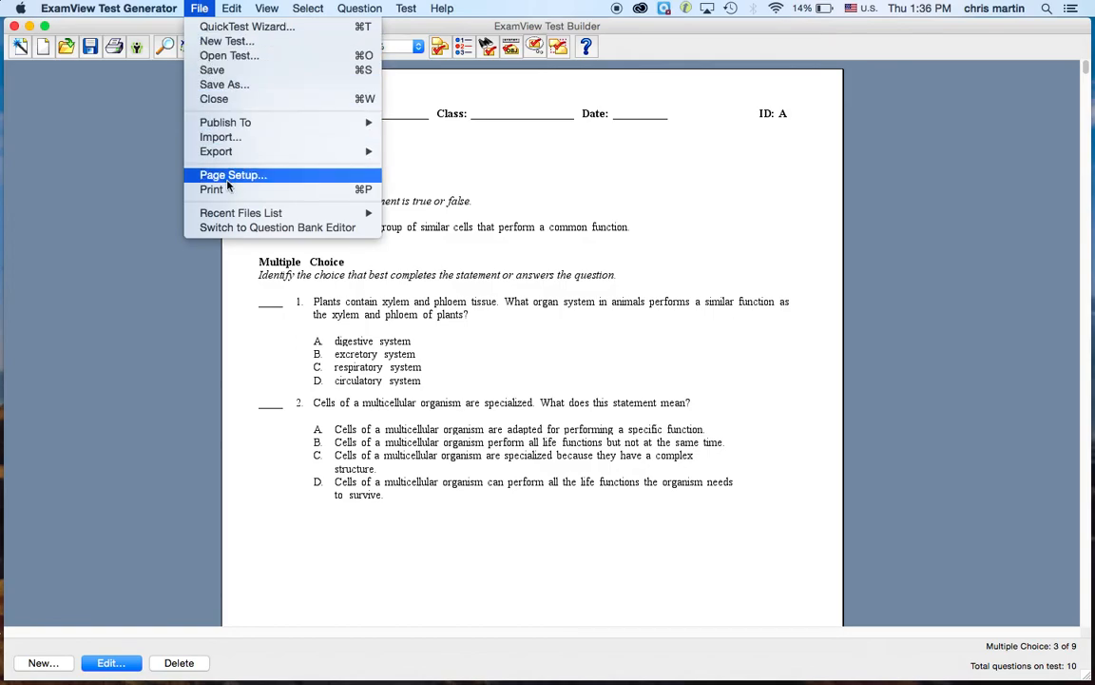
pyautogui.moveTo(229, 153)
pyautogui.click(236, 84)
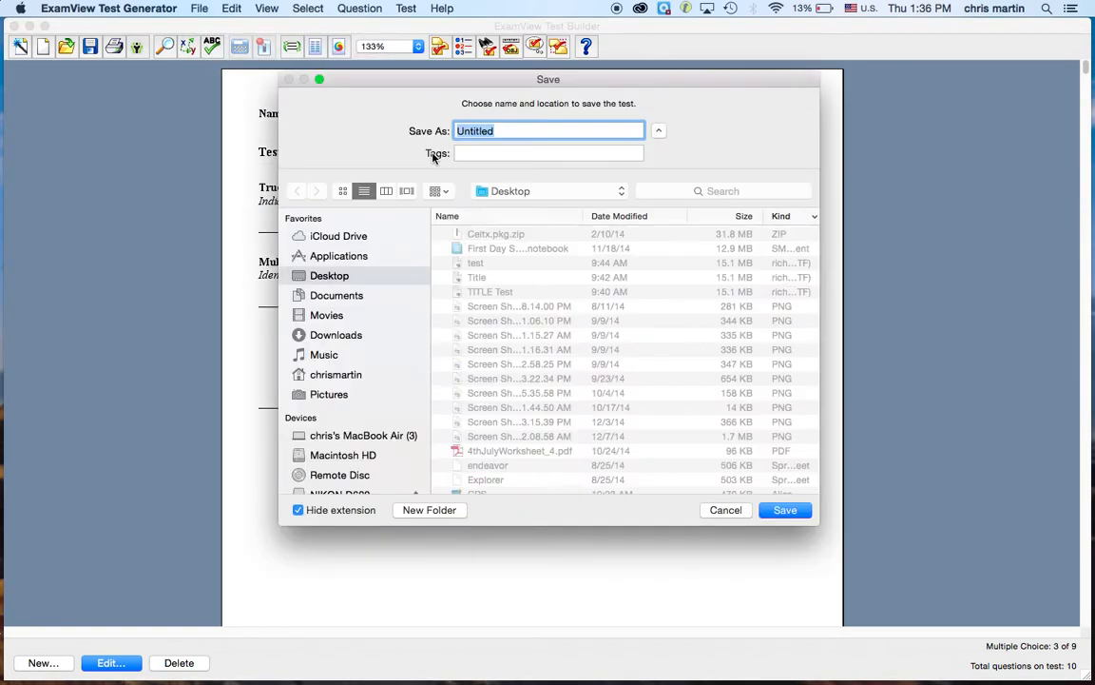
pyautogui.write('test 2')
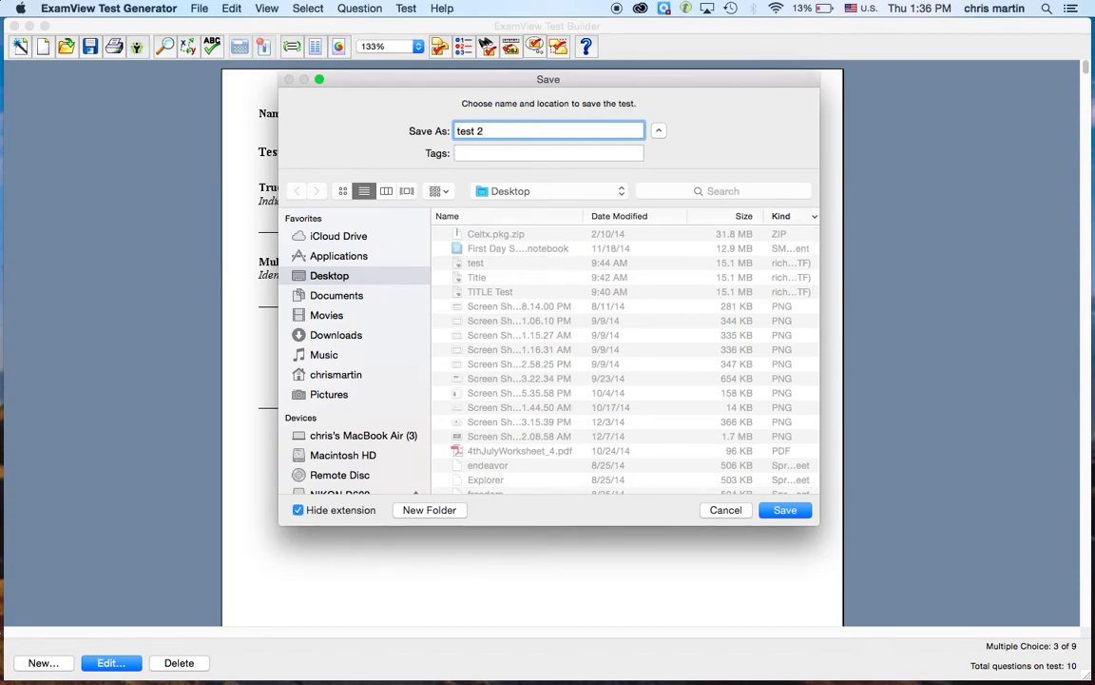
pyautogui.click(785, 510)
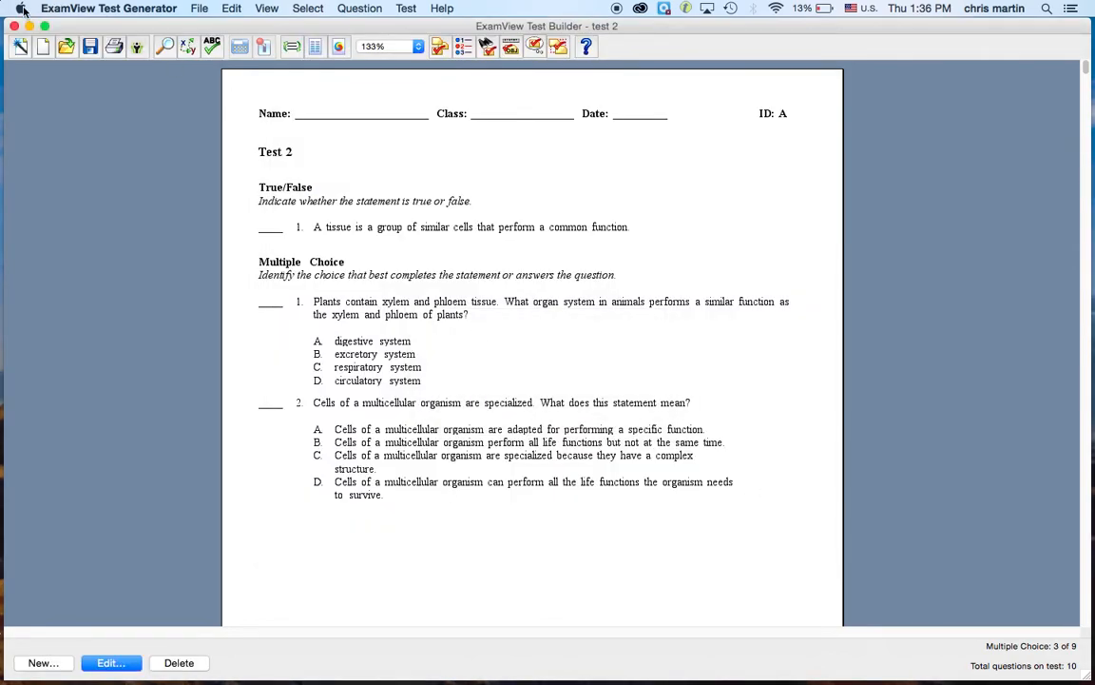
pyautogui.click(30, 27)
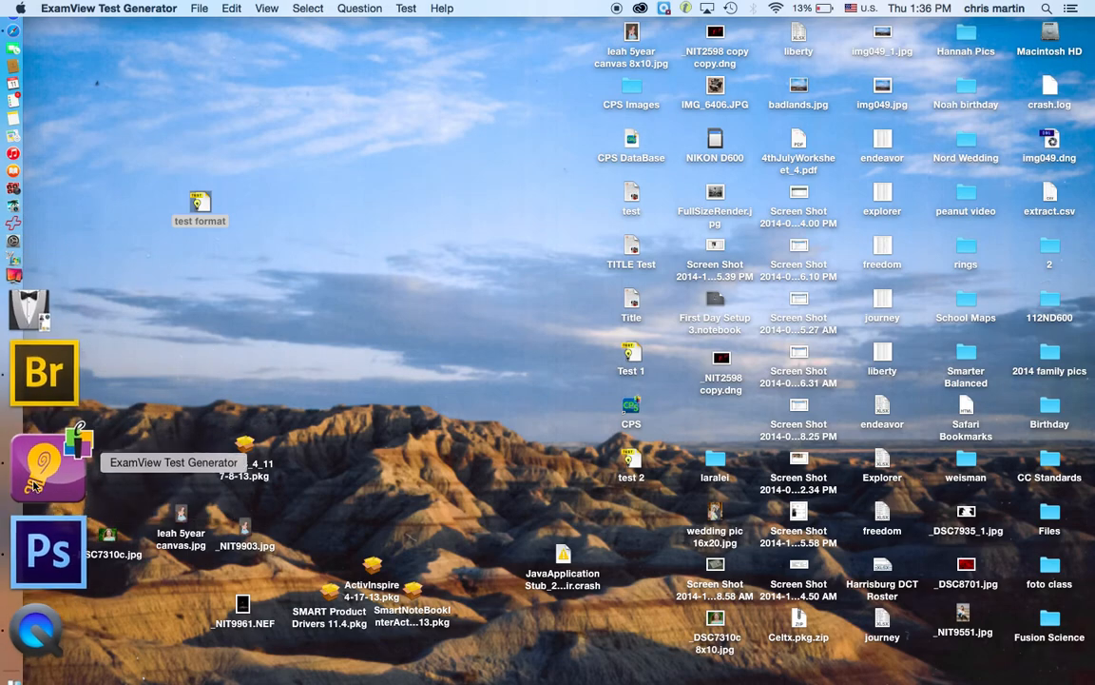
# Step: Launch CPS via a Spotlight search for 'cps' and select the ExamView lesson folder
pyautogui.click(1045, 8)
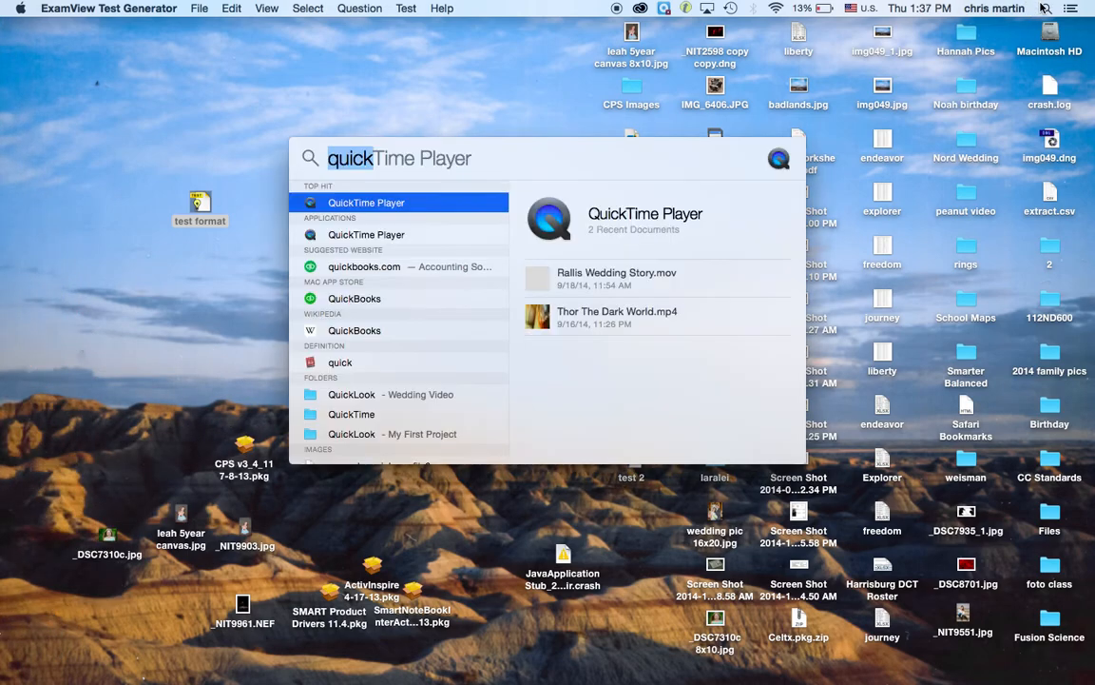
pyautogui.write('cps')
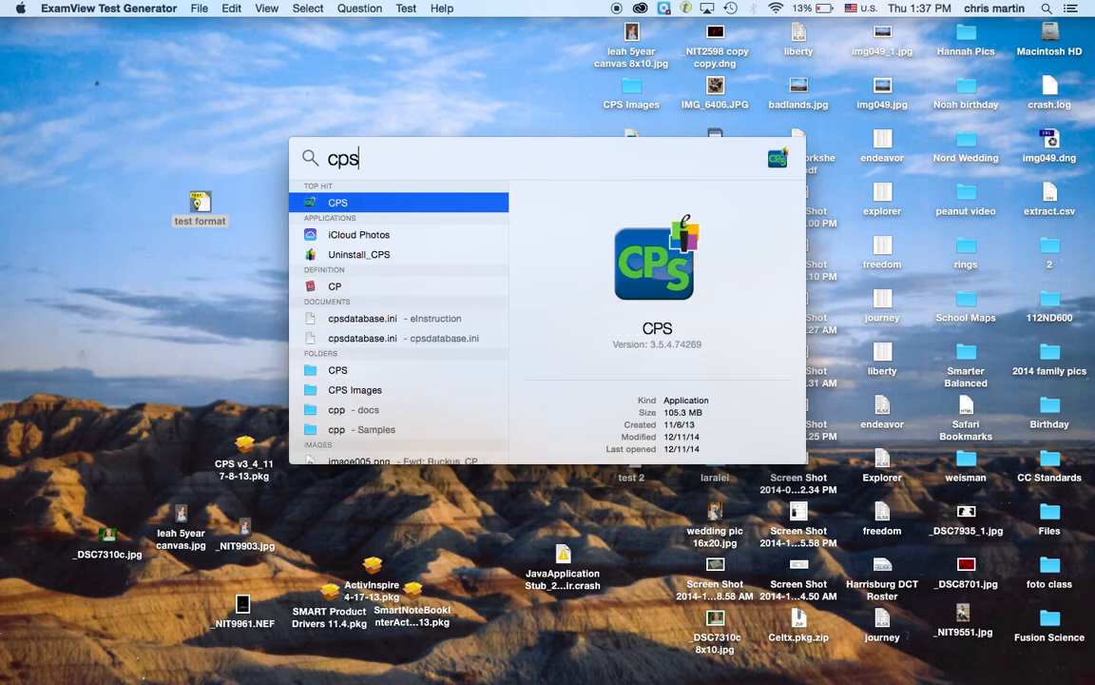
pyautogui.press('Return')
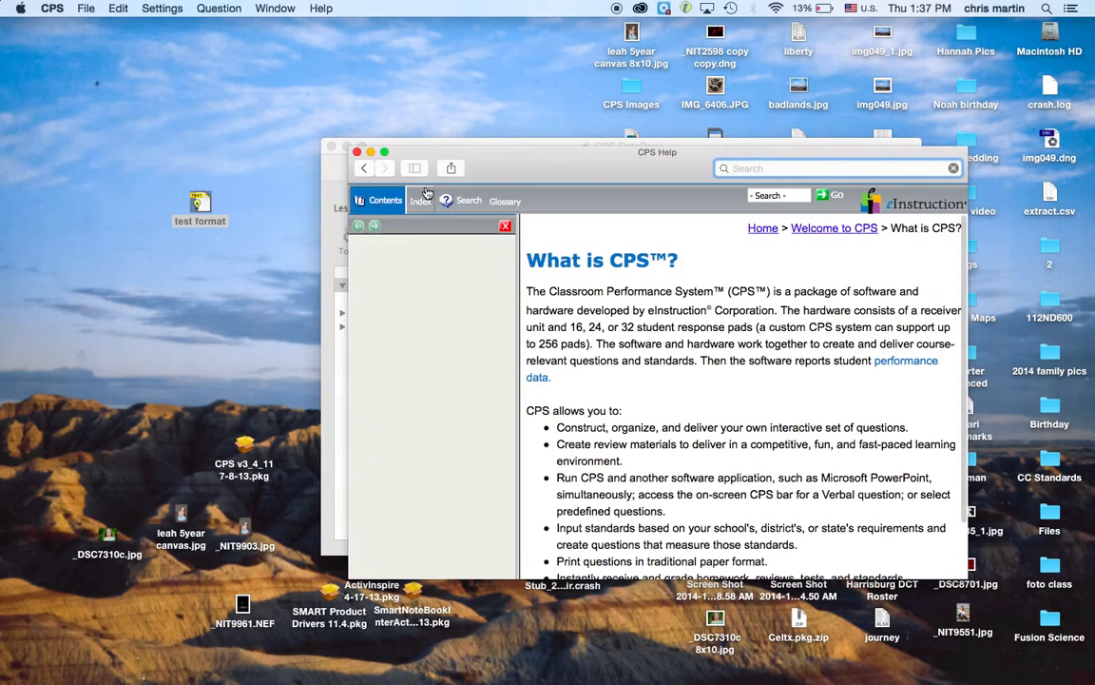
pyautogui.click(356, 152)
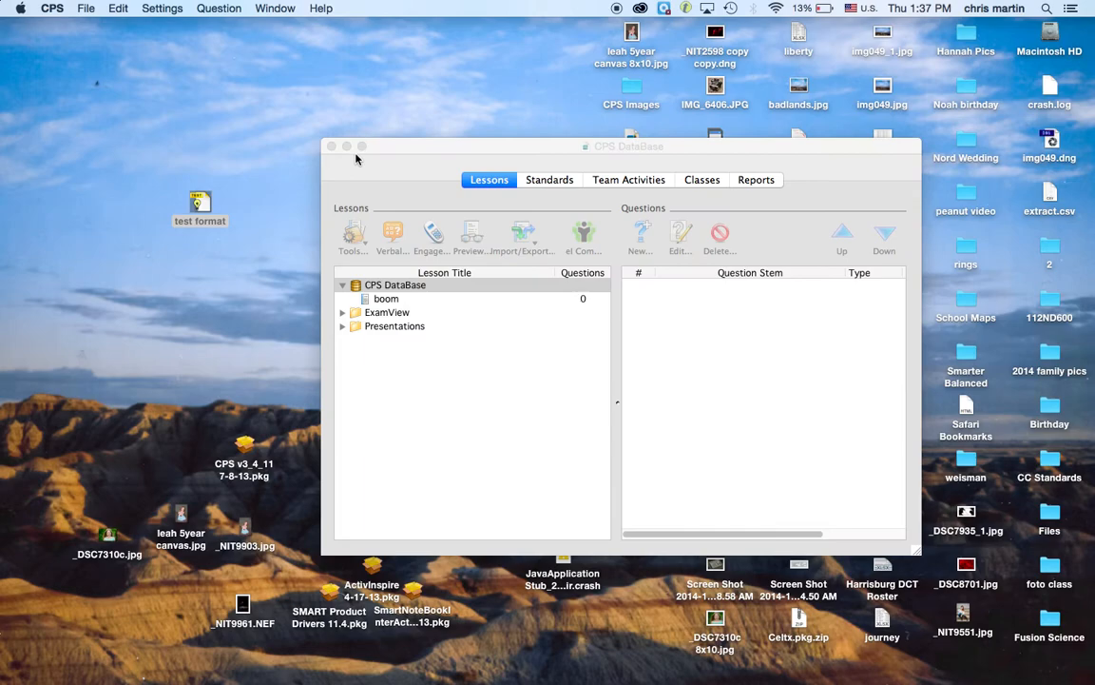
pyautogui.click(376, 318)
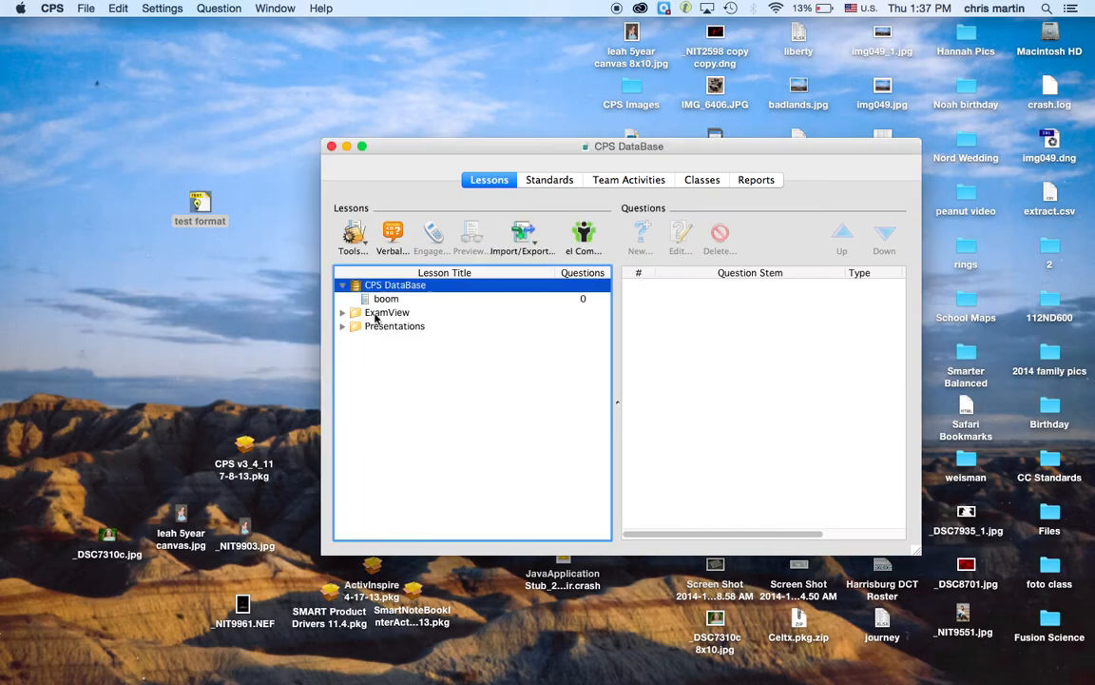
pyautogui.click(376, 314)
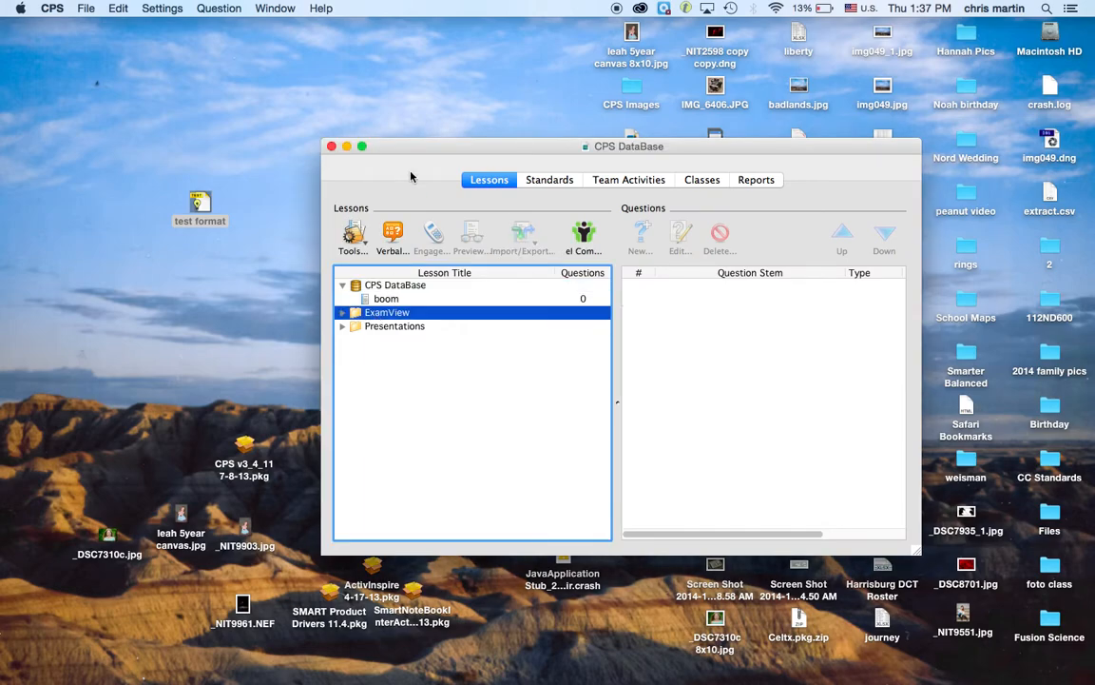
# Step: Close the CPS DataBase window and relaunch CPS from Spotlight
pyautogui.moveTo(411, 144); pyautogui.dragTo(537, 123)
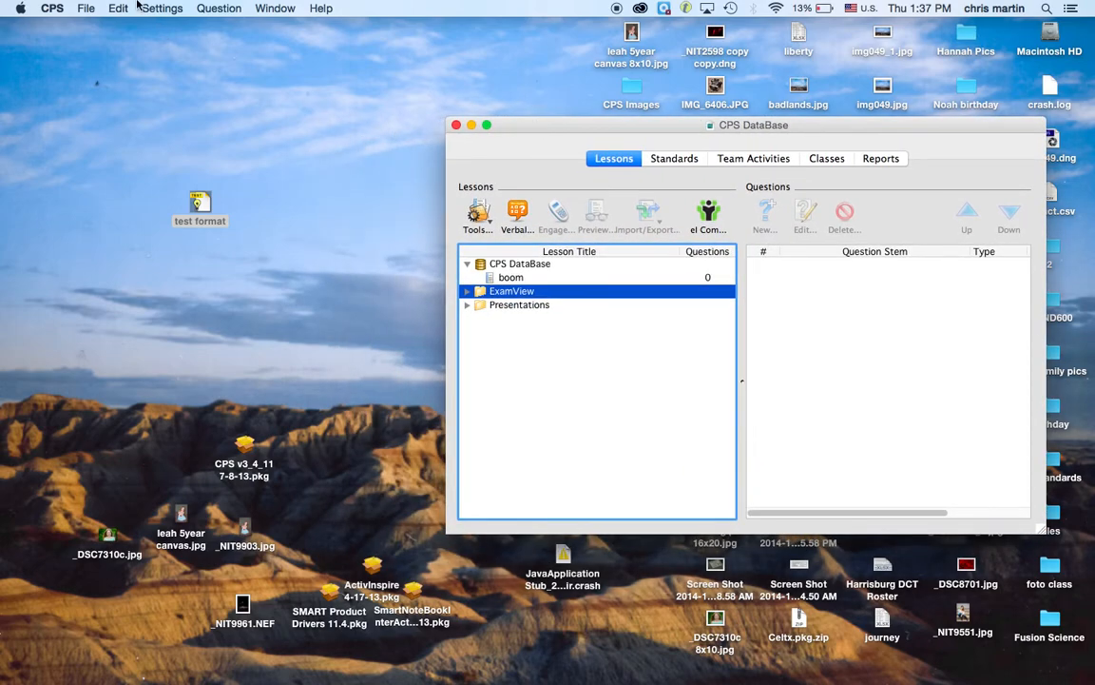
pyautogui.click(87, 9)
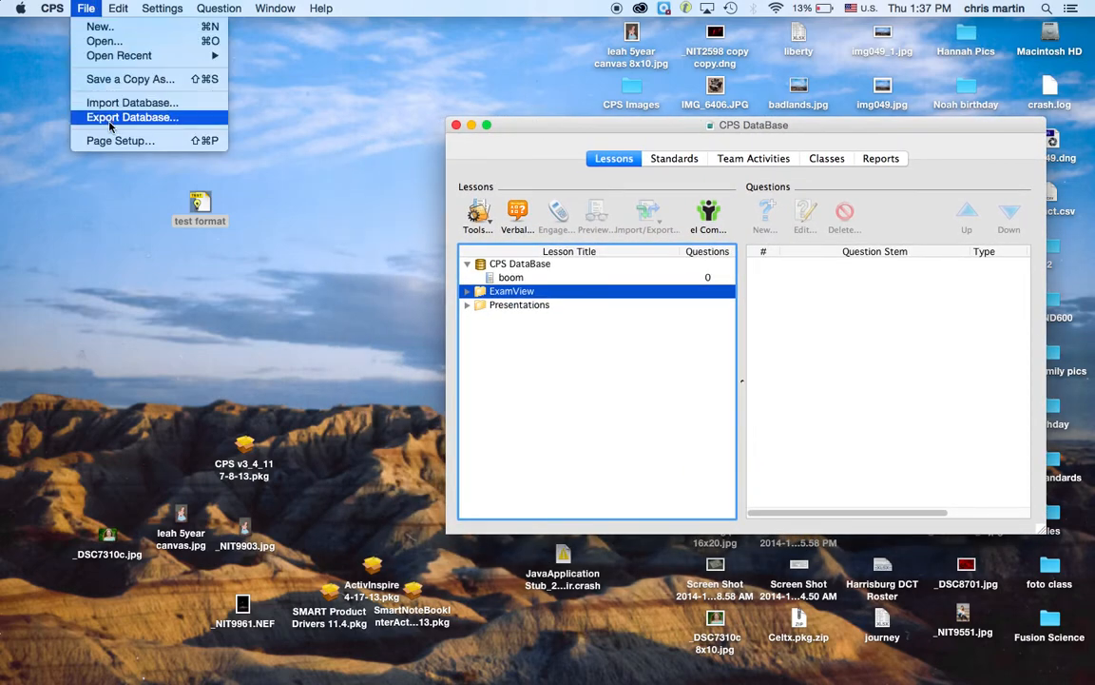
pyautogui.click(457, 128)
pyautogui.click(458, 127)
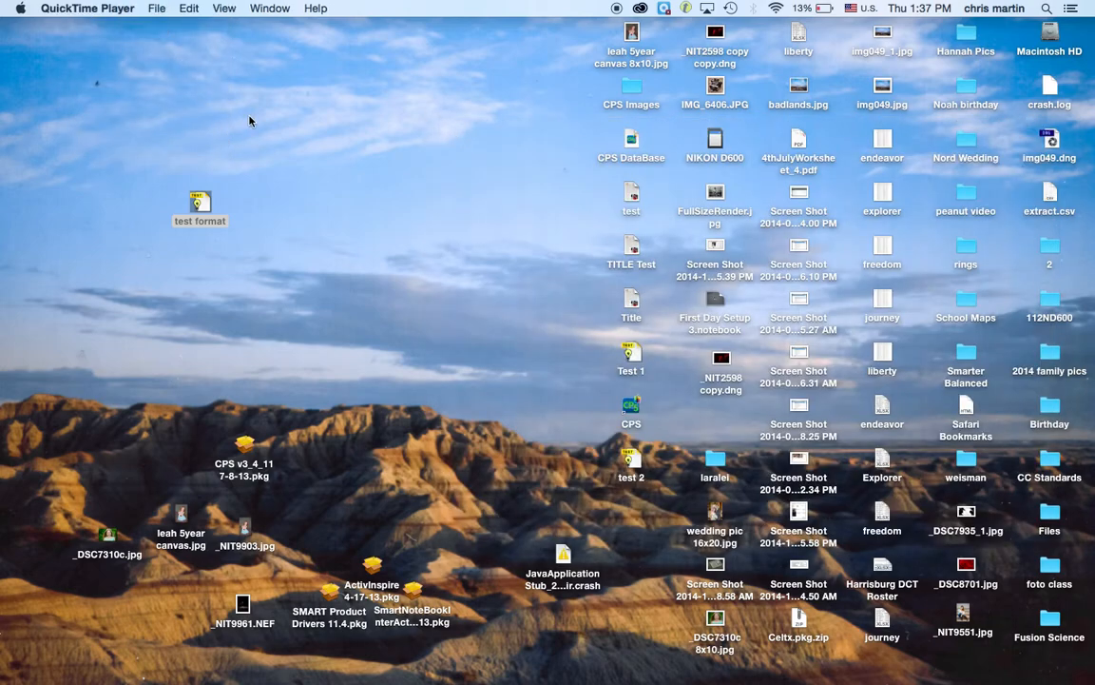
pyautogui.click(1046, 9)
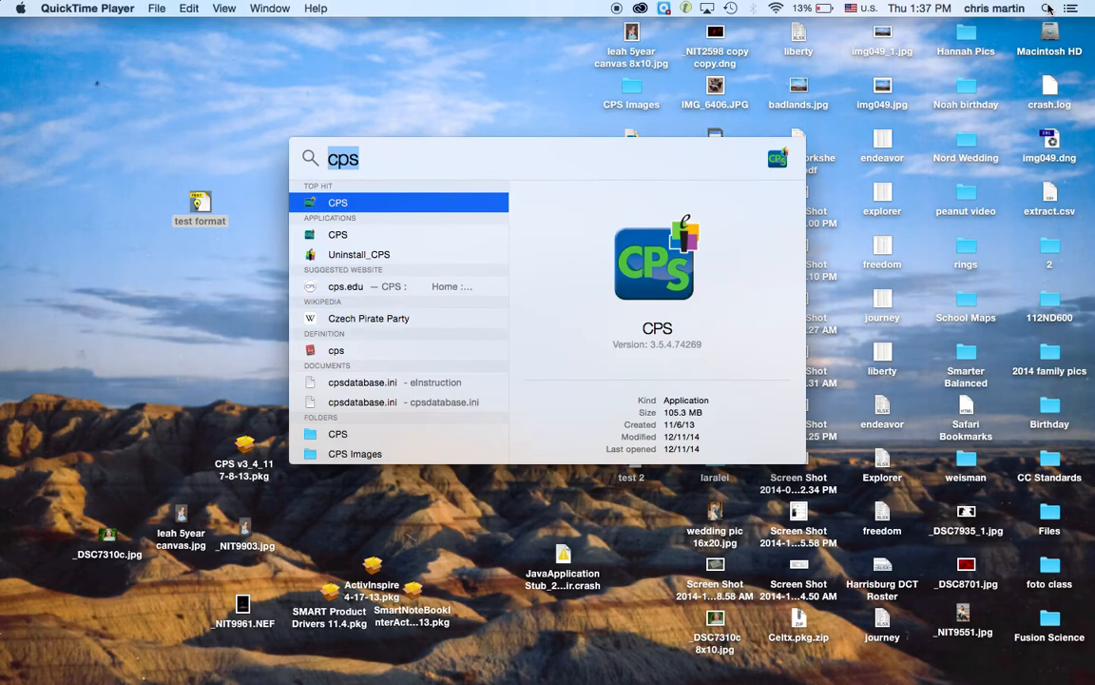
pyautogui.press('Return')
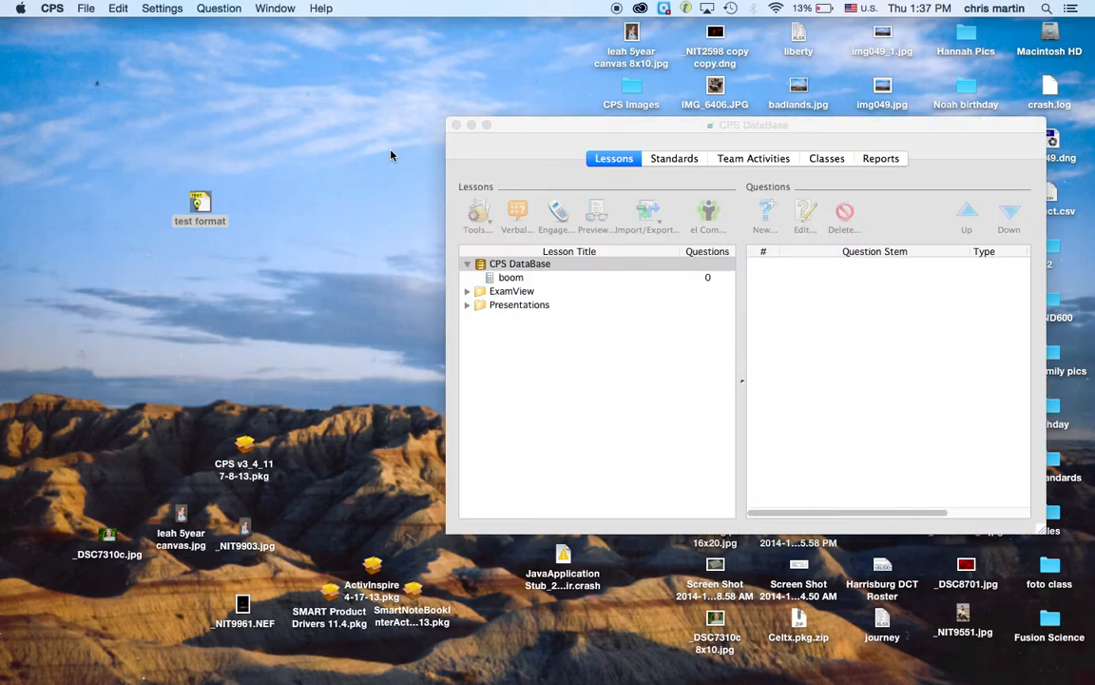
# Step: Create a new CPS database named with the teacher's surname and save it on the Desktop
pyautogui.click(357, 152)
pyautogui.click(85, 8)
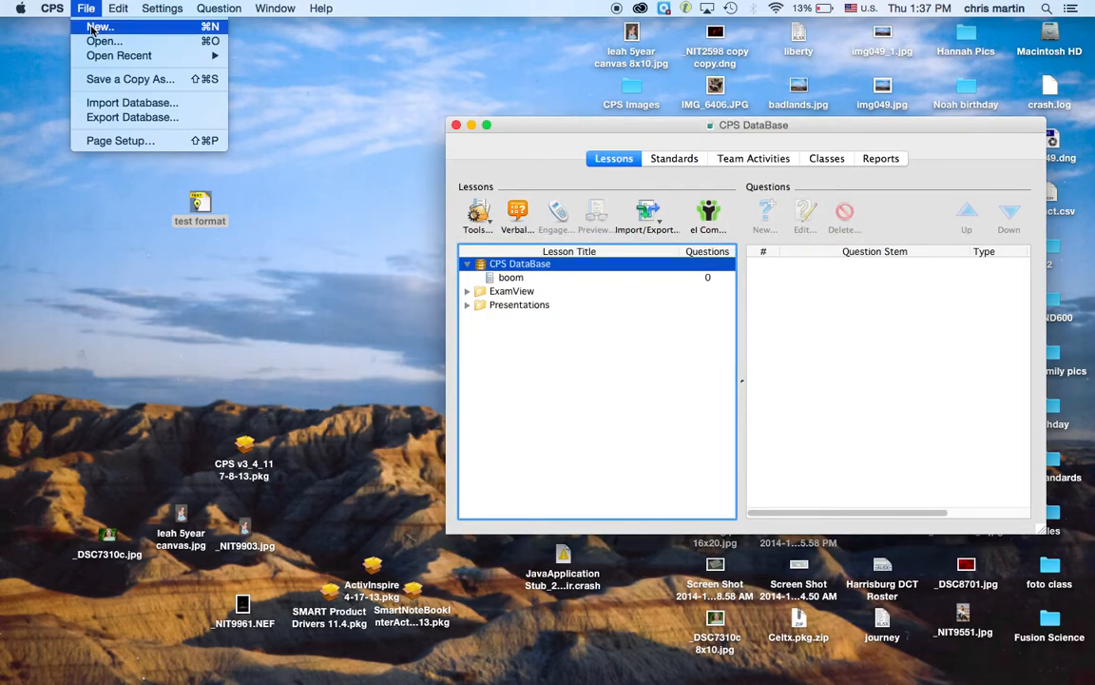
pyautogui.click(91, 27)
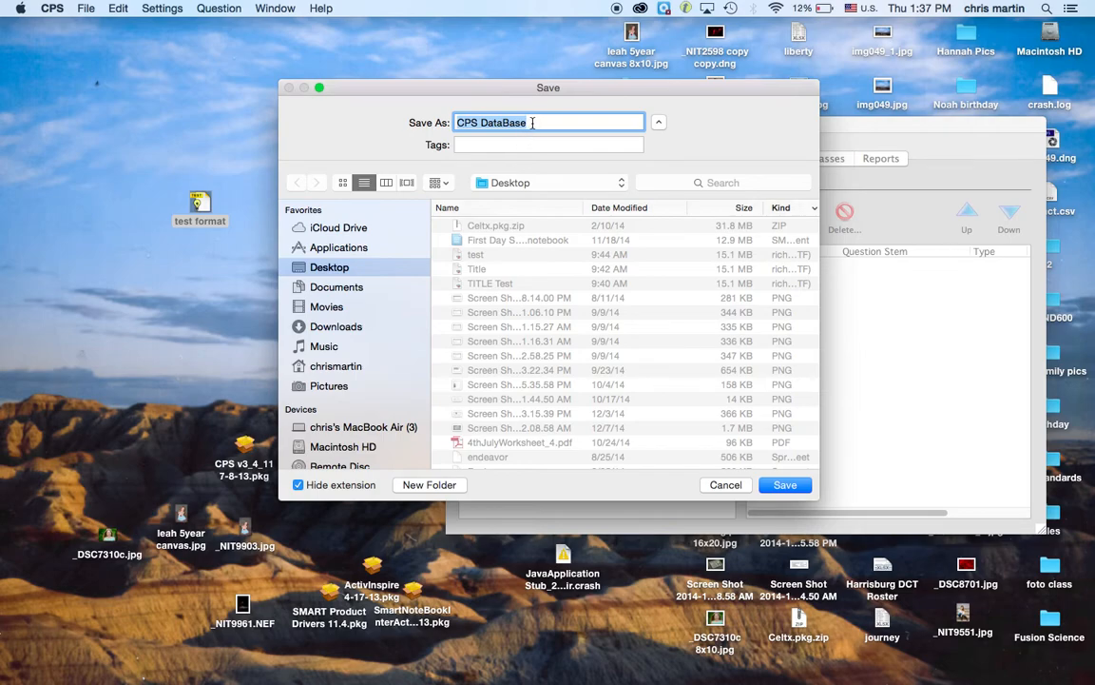
pyautogui.write('Martin')
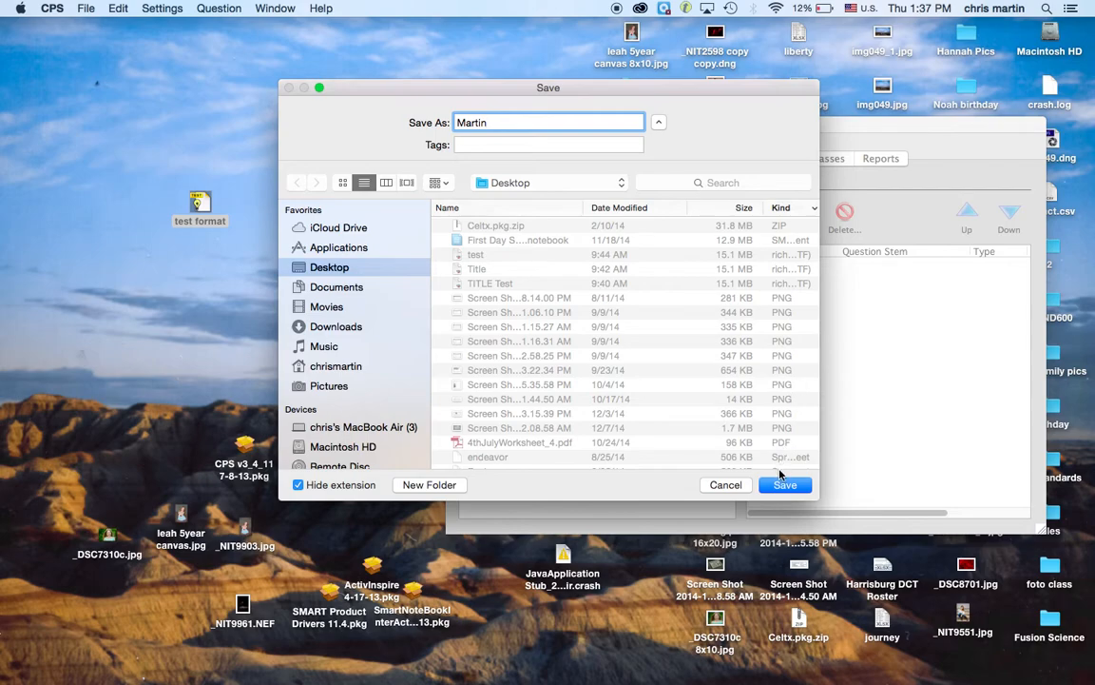
pyautogui.click(784, 485)
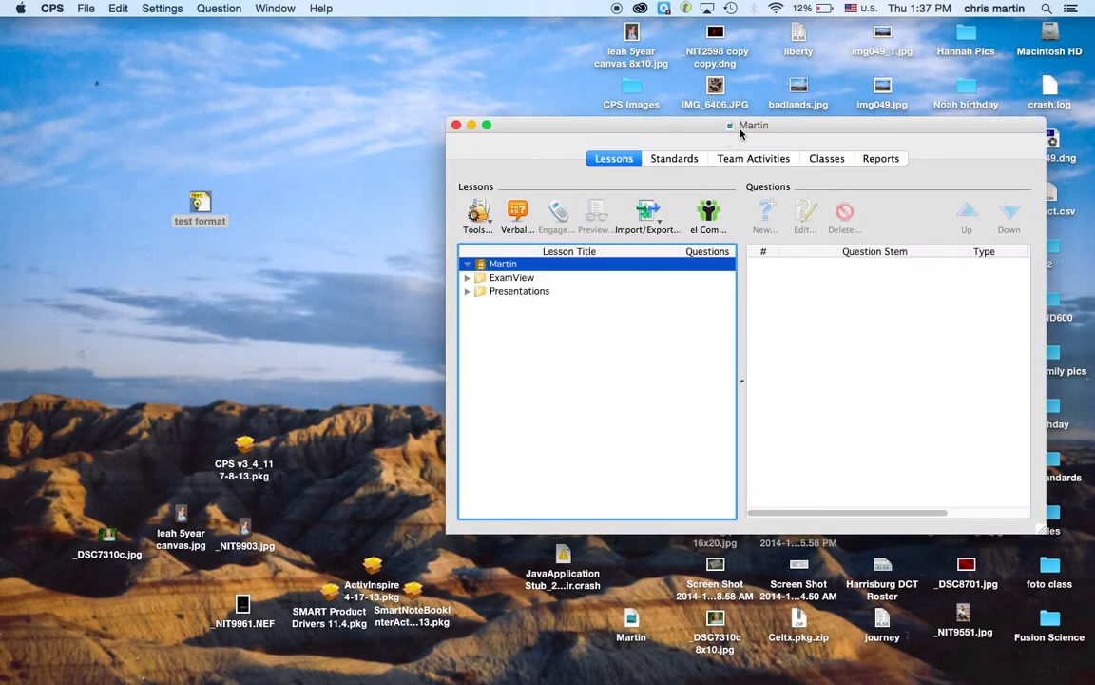
pyautogui.moveTo(751, 127); pyautogui.dragTo(525, 112)
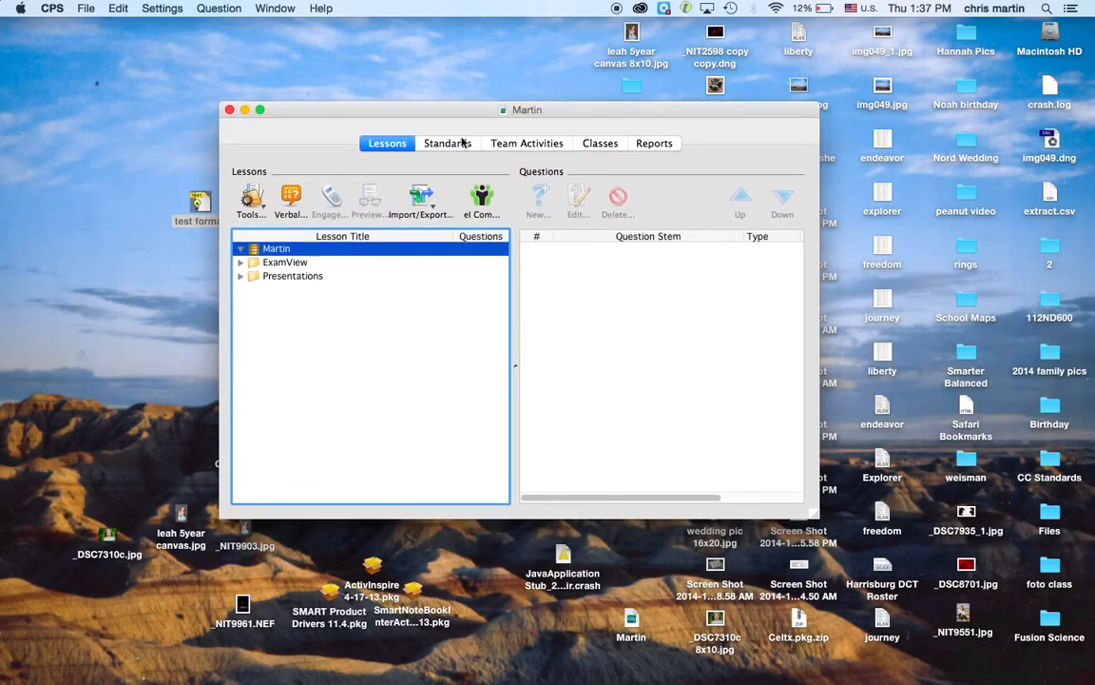
# Step: Select the ExamView folder and import Test 1 from the Desktop into it
pyautogui.click(275, 264)
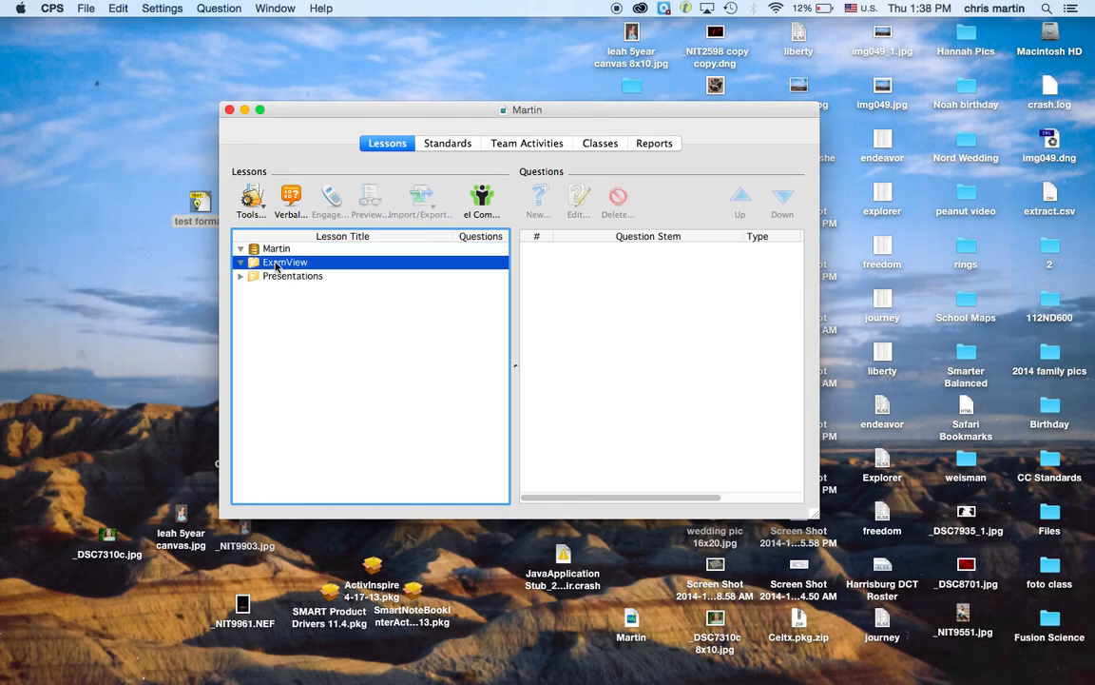
pyautogui.click(276, 277)
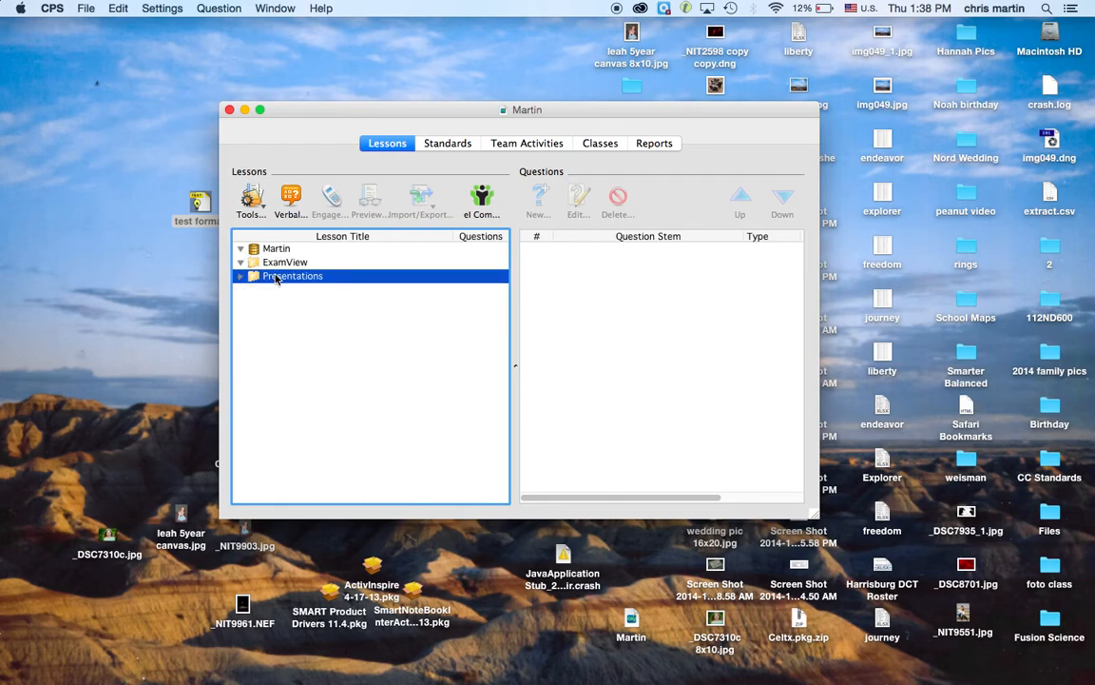
pyautogui.click(270, 264)
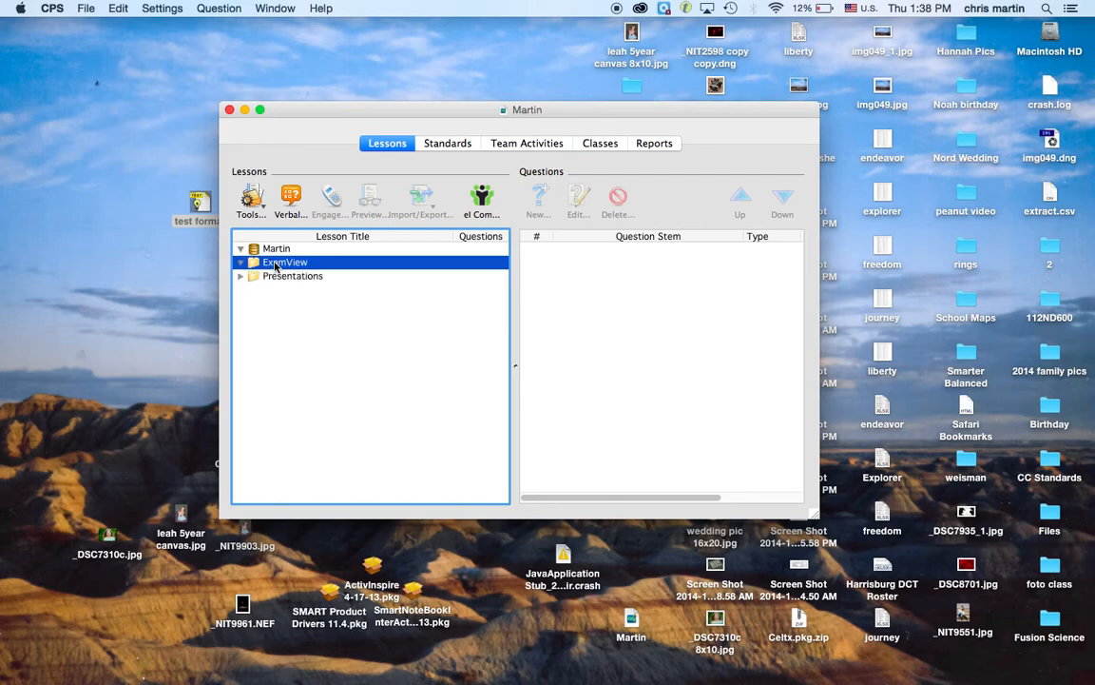
pyautogui.moveTo(328, 112); pyautogui.dragTo(36, 61)
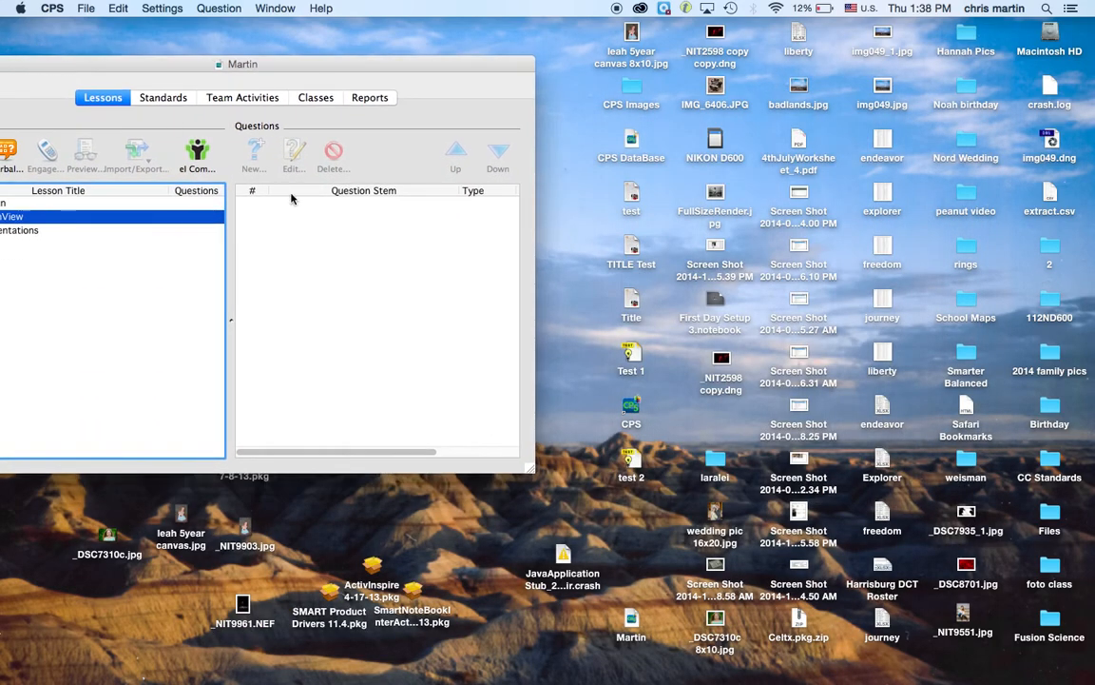
pyautogui.moveTo(633, 355); pyautogui.dragTo(9, 220)
# Step: Import test 2 into the ExamView folder and view Test 1.tst's single question
pyautogui.moveTo(286, 61); pyautogui.dragTo(418, 27)
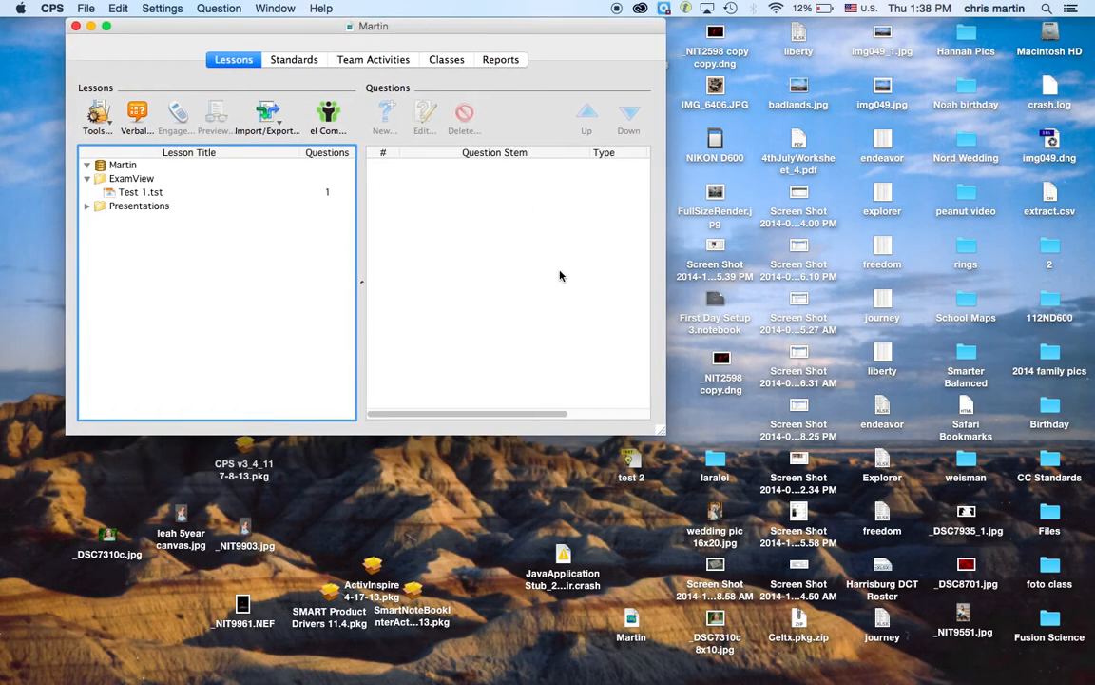
pyautogui.moveTo(629, 464); pyautogui.dragTo(140, 181)
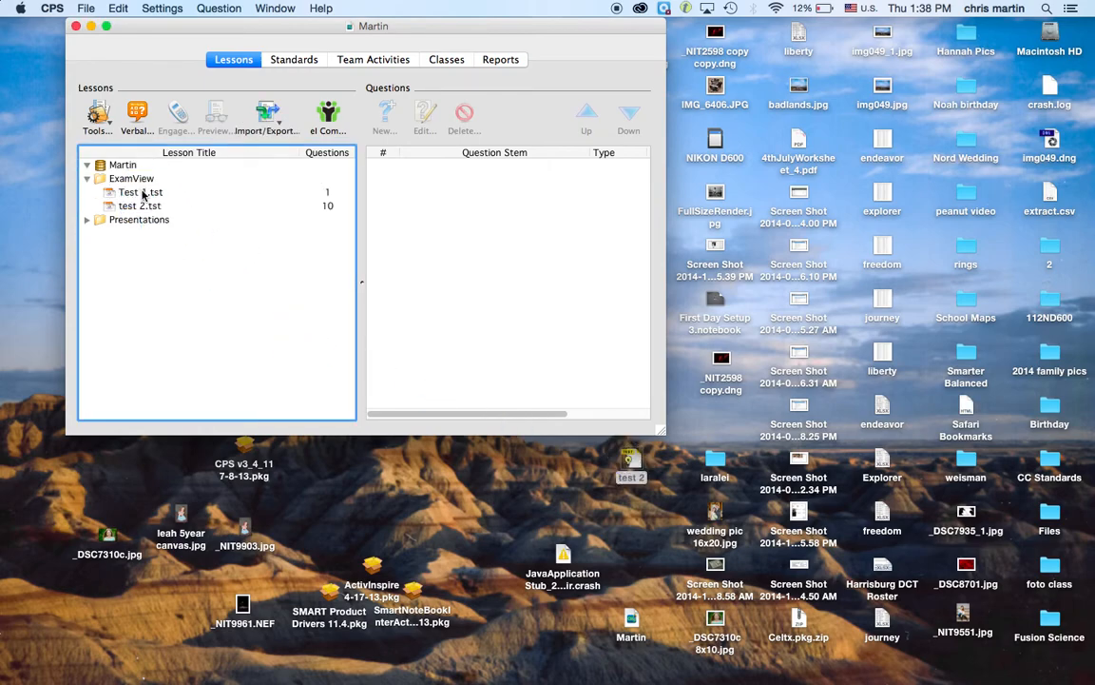
pyautogui.click(141, 192)
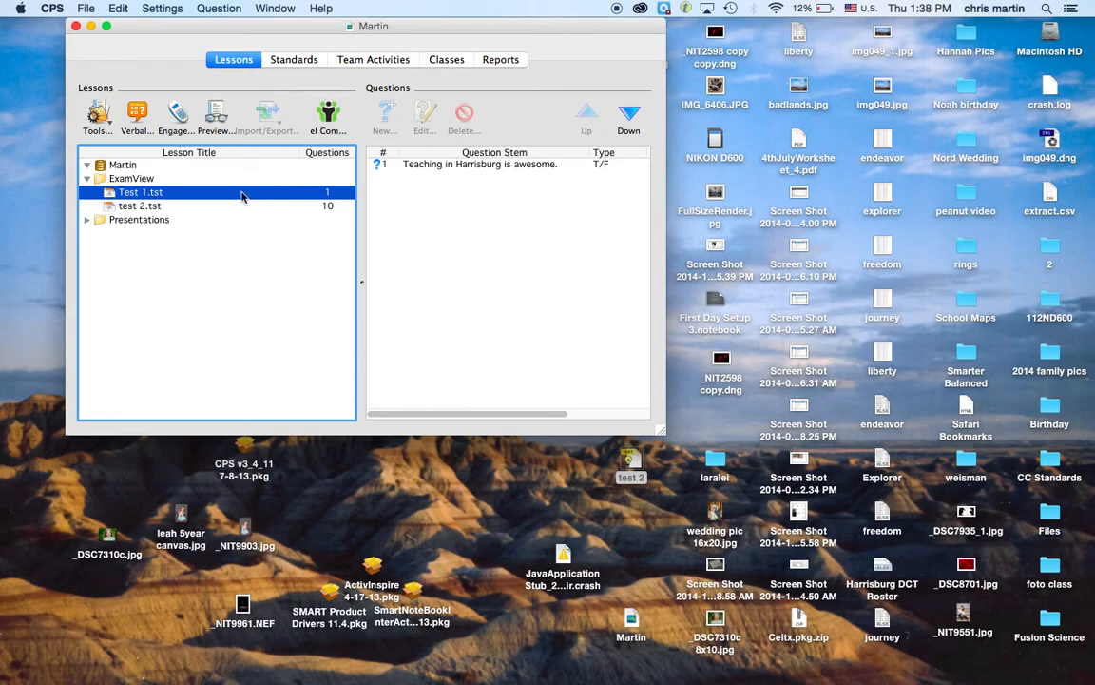
# Step: Review test 2.tst's 10 questions, then select the database root and show the Classes view
pyautogui.click(198, 206)
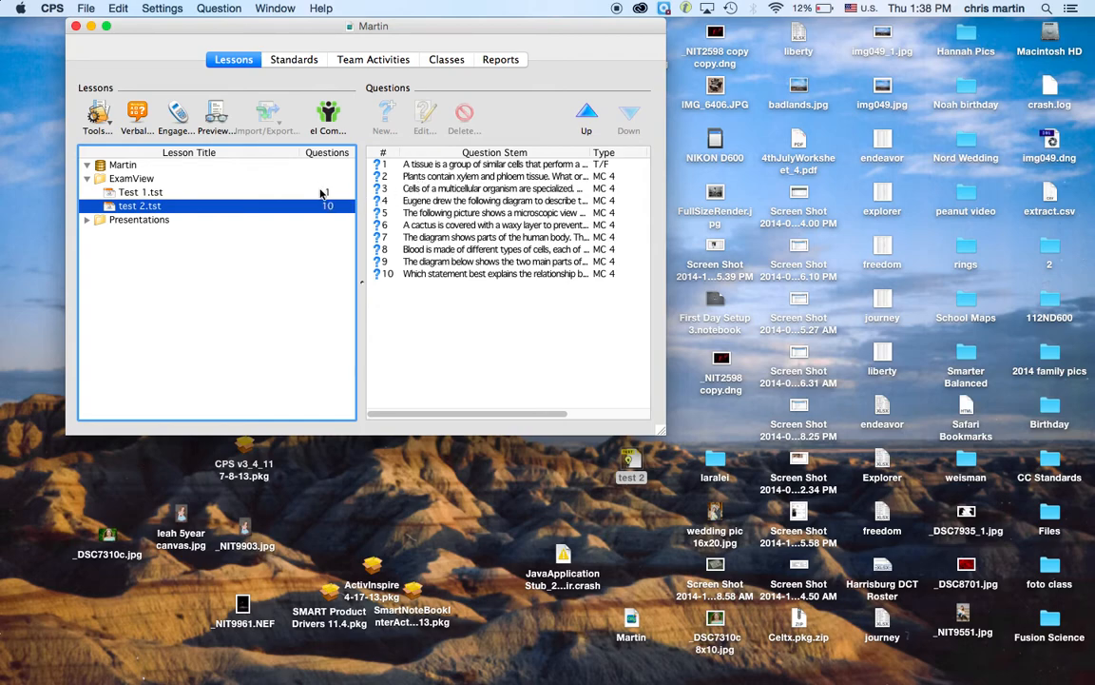
pyautogui.click(124, 165)
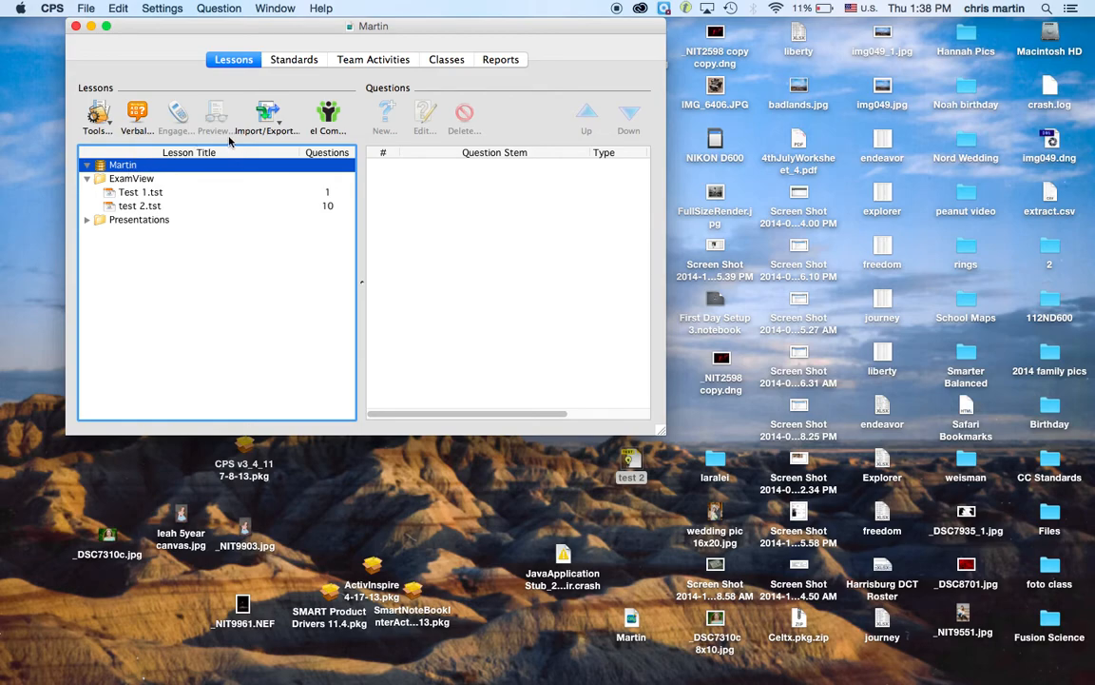
pyautogui.click(450, 64)
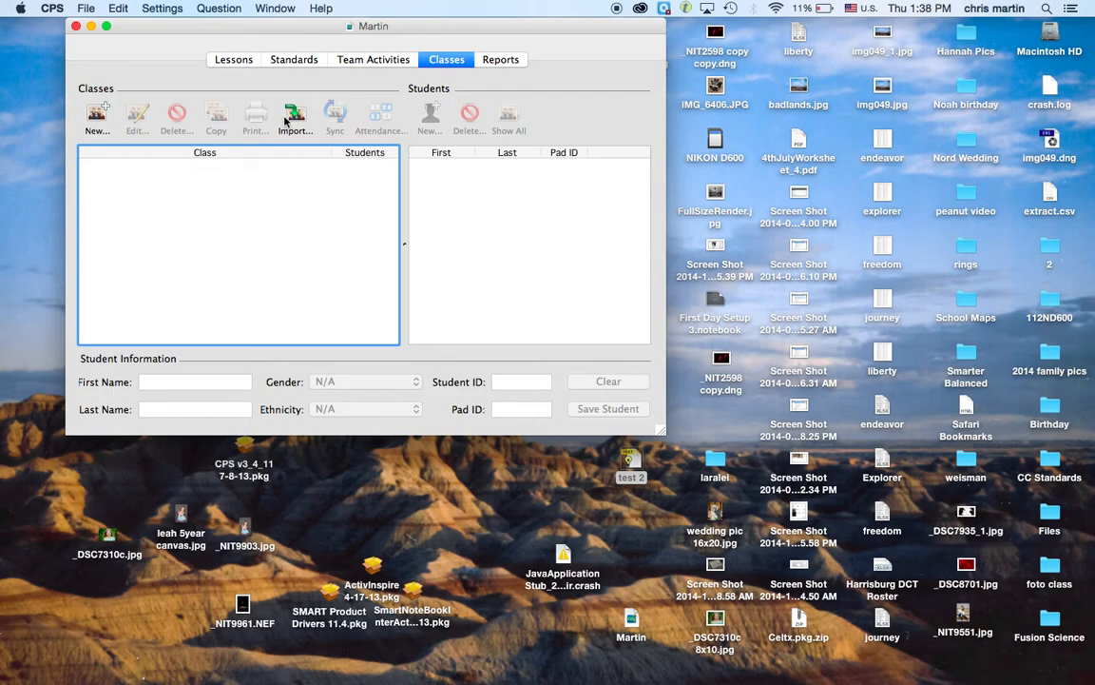
# Step: Start a new class in the Class Wizard with K-12 as the institution type
pyautogui.click(99, 118)
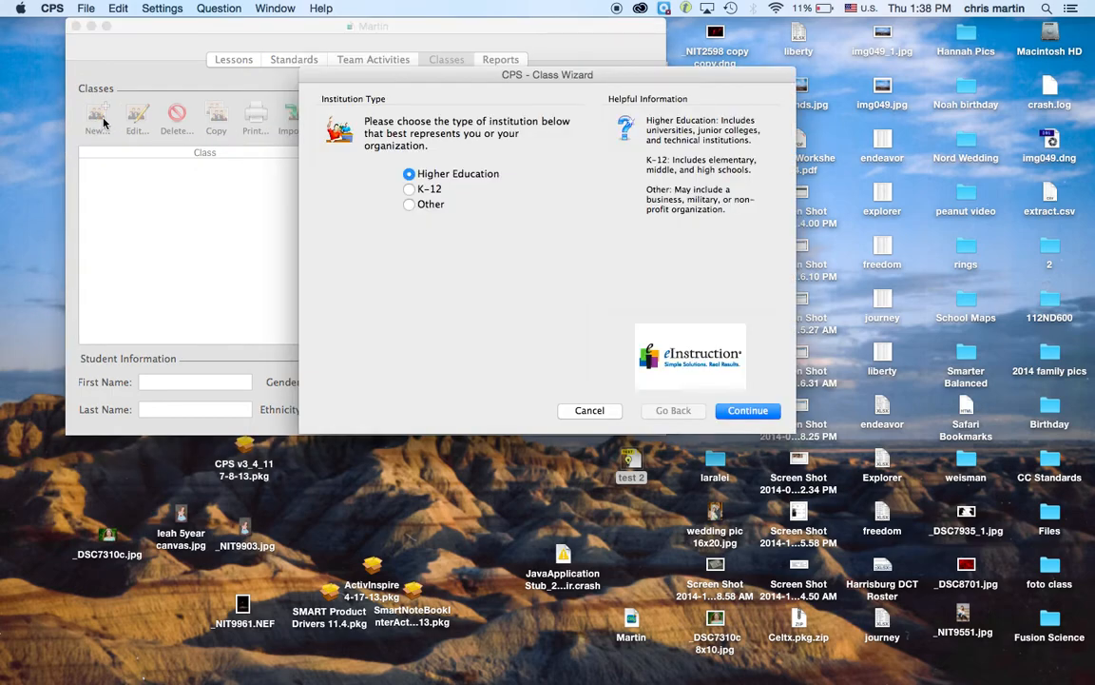
pyautogui.click(409, 189)
pyautogui.click(730, 410)
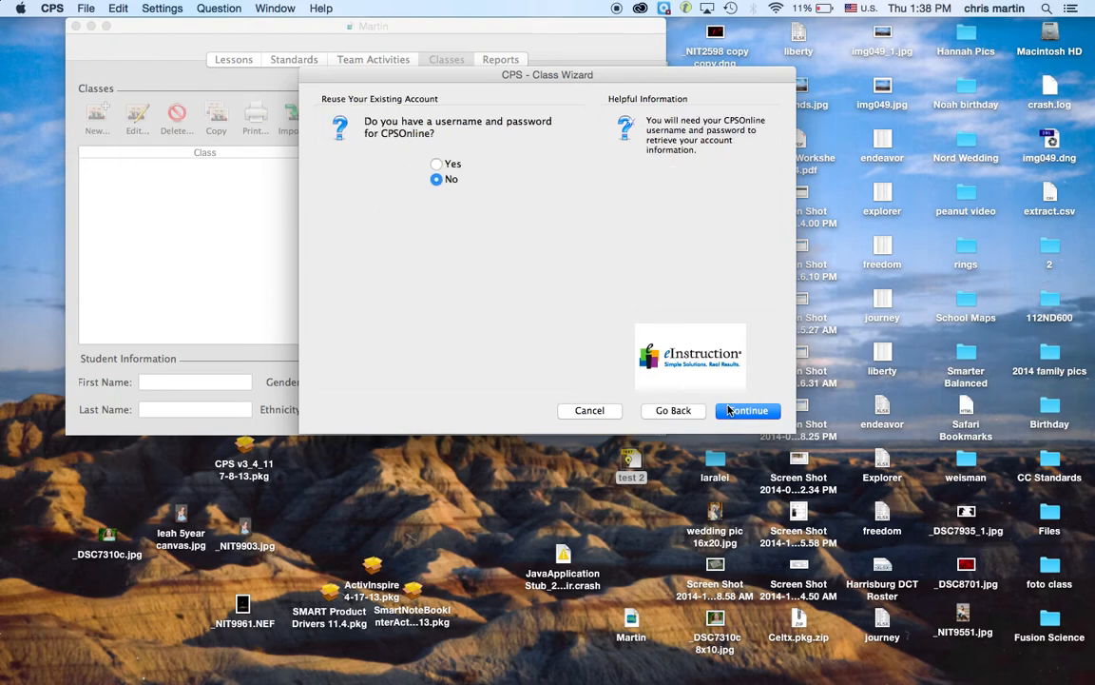
pyautogui.click(729, 410)
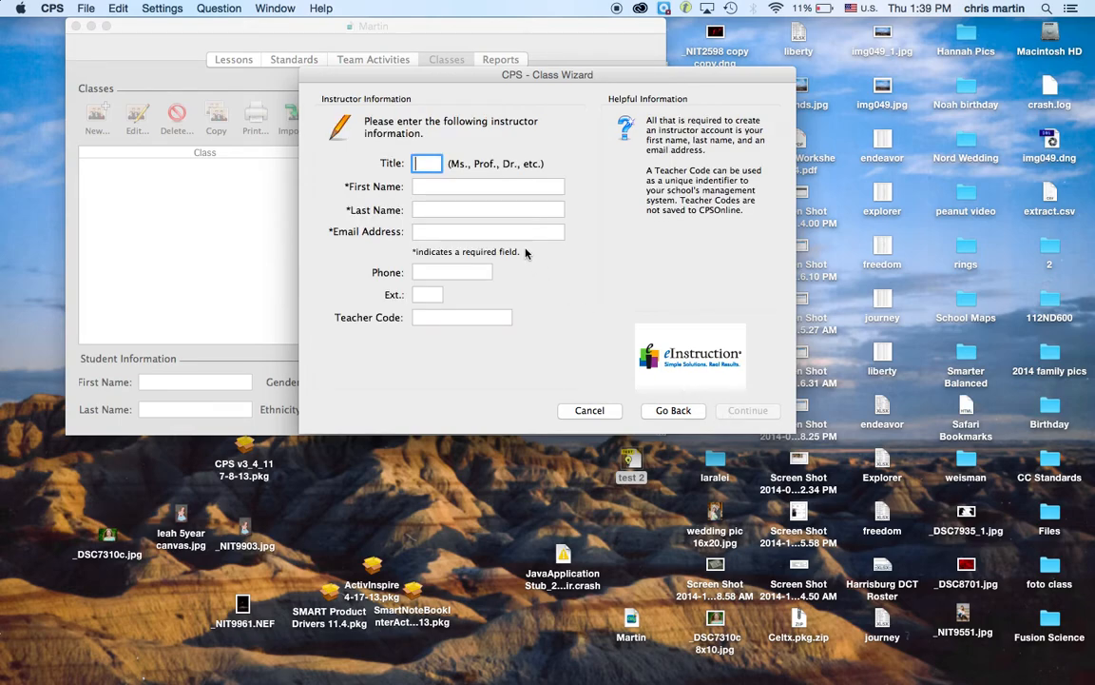
# Step: Answer No to reusing a CPSOnline account and advance to instructor information
pyautogui.click(665, 410)
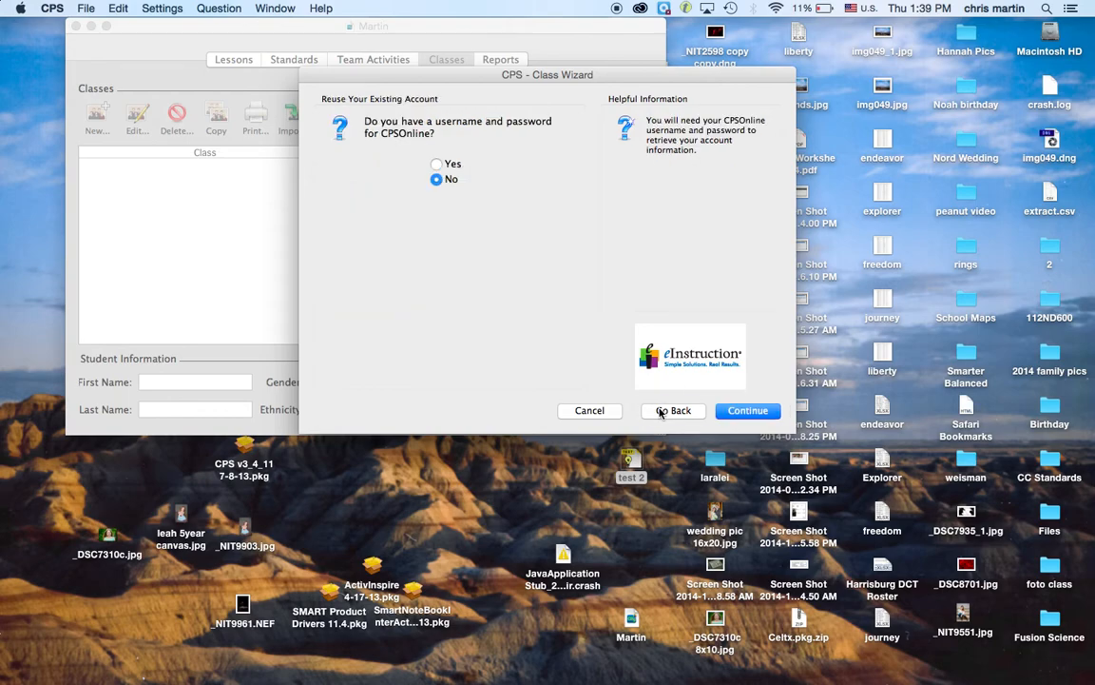
pyautogui.click(440, 166)
pyautogui.click(744, 410)
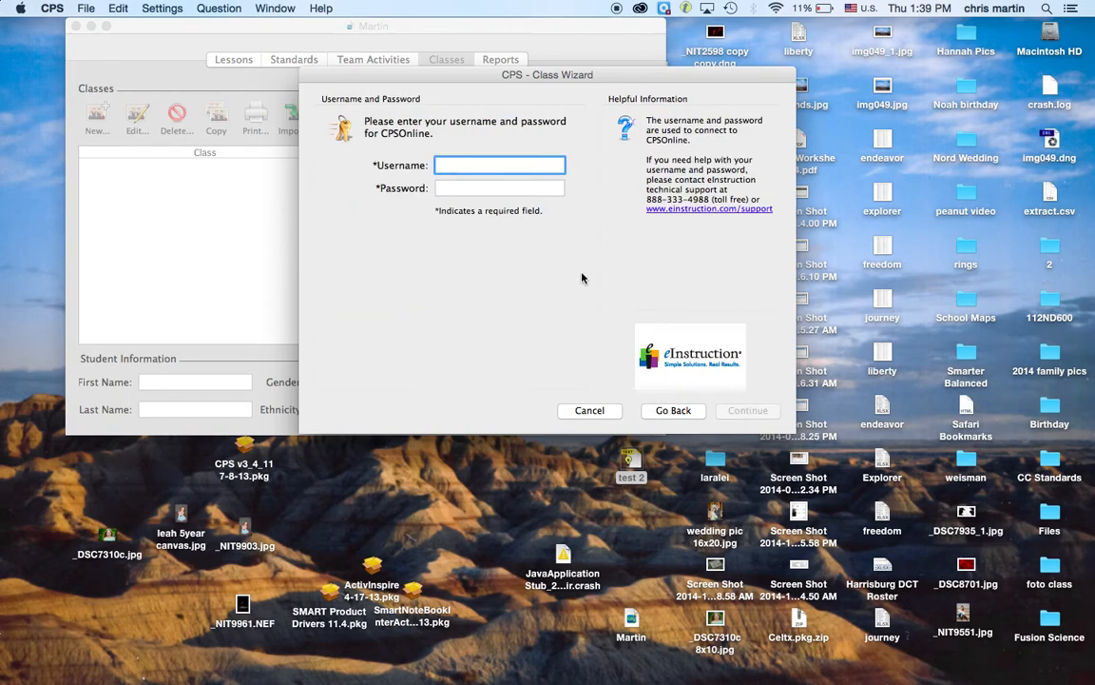
pyautogui.click(658, 411)
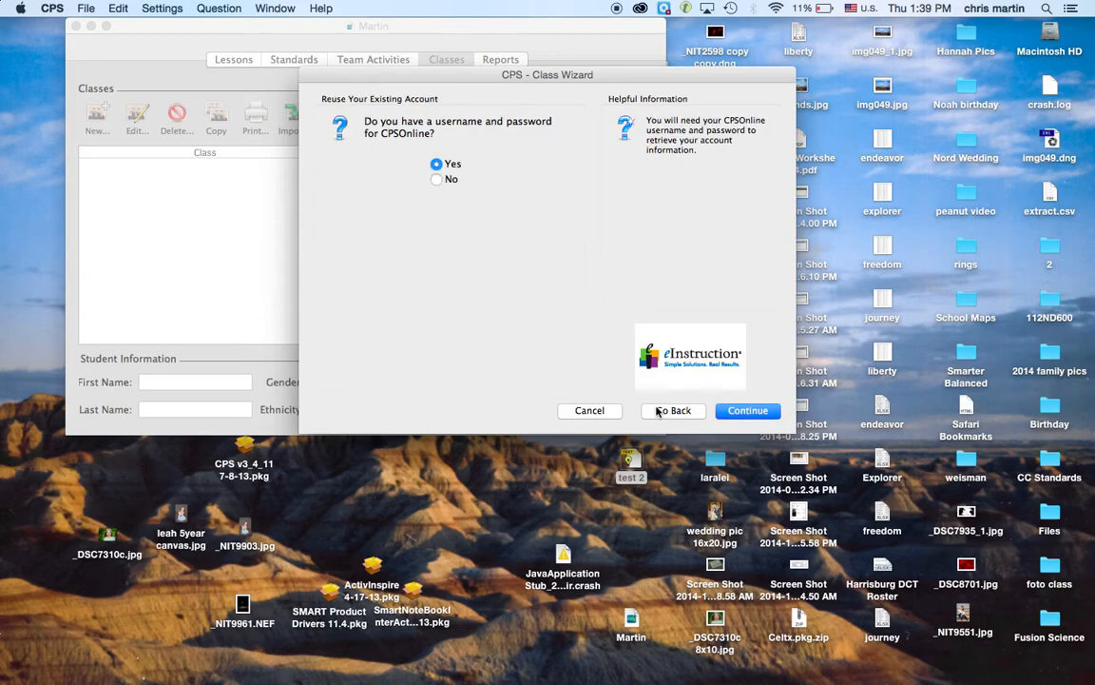
pyautogui.click(440, 179)
pyautogui.click(725, 408)
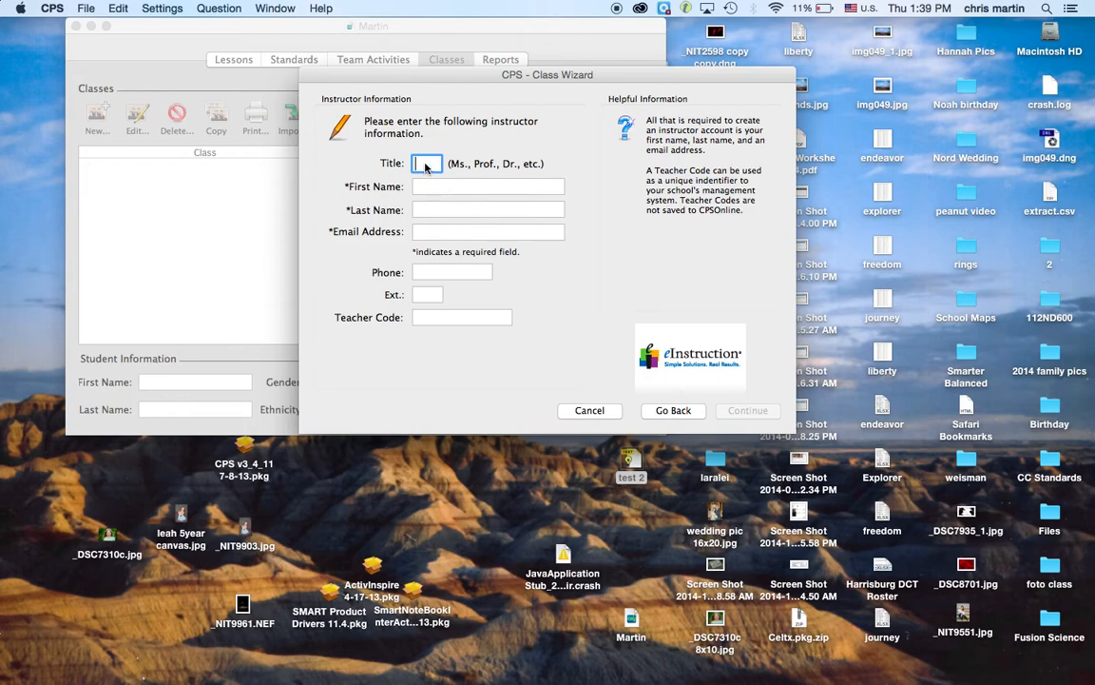
# Step: Enter the instructor's first name, last name and e-mail address, then continue to class details
pyautogui.press('Tab')
pyautogui.press('Tab')
pyautogui.press('Tab')
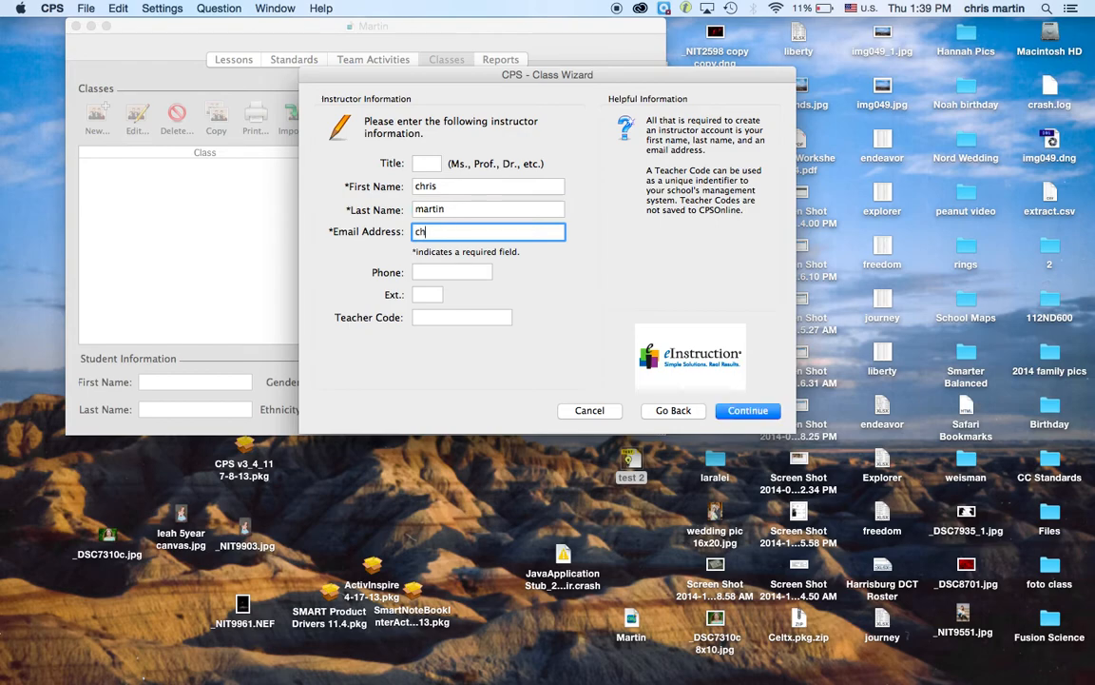
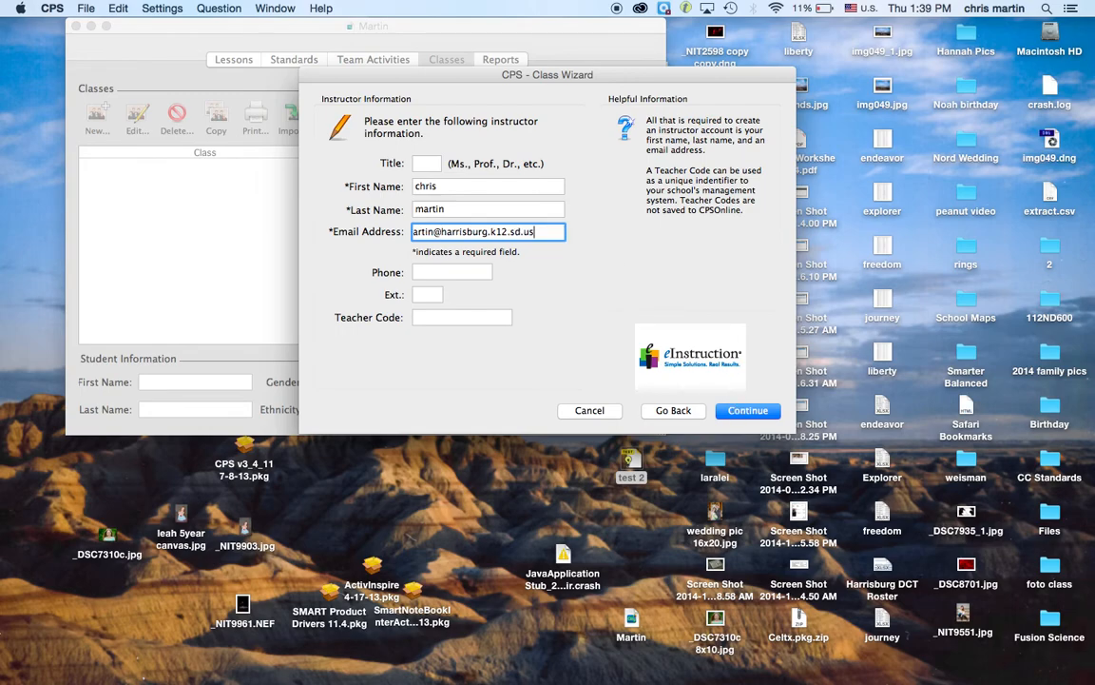
pyautogui.click(748, 411)
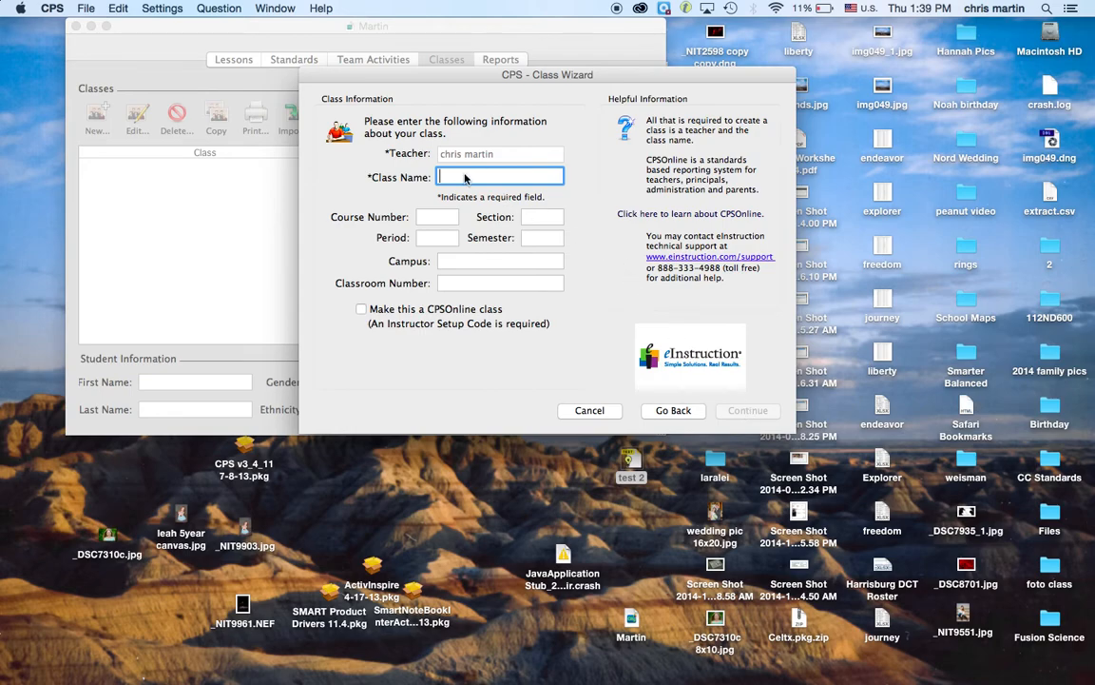
# Step: Name the class '1st hour' and set section, period and semester each to 1
pyautogui.write('1')
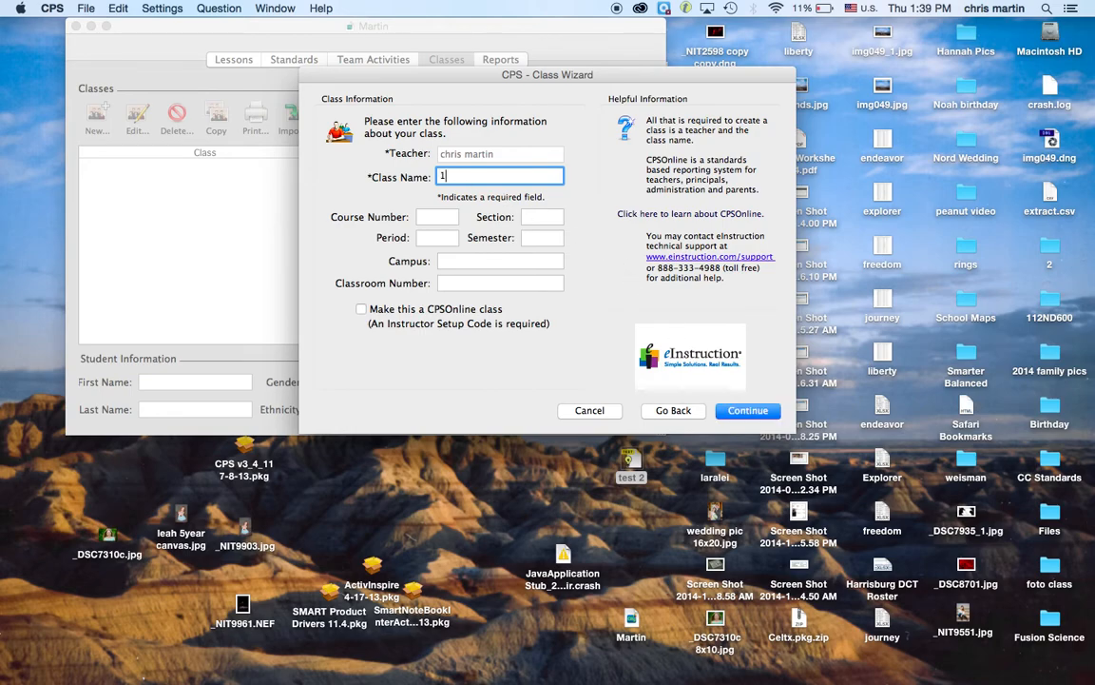
pyautogui.write('st hour')
pyautogui.click(442, 220)
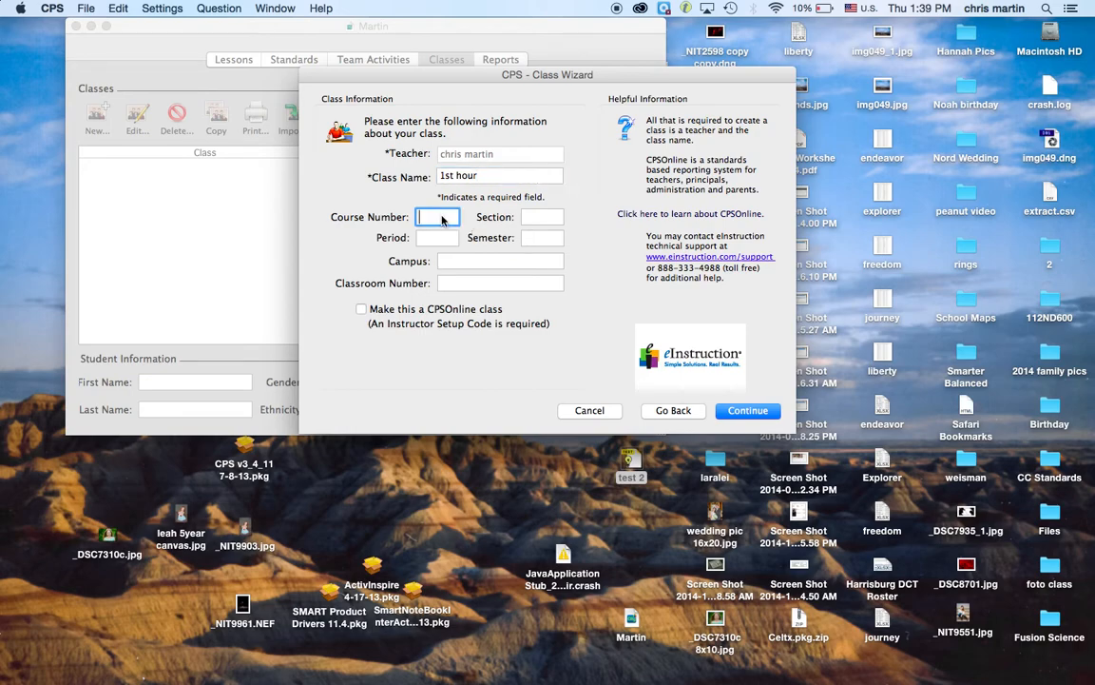
pyautogui.click(544, 219)
pyautogui.write('1')
pyautogui.click(439, 238)
pyautogui.write('1')
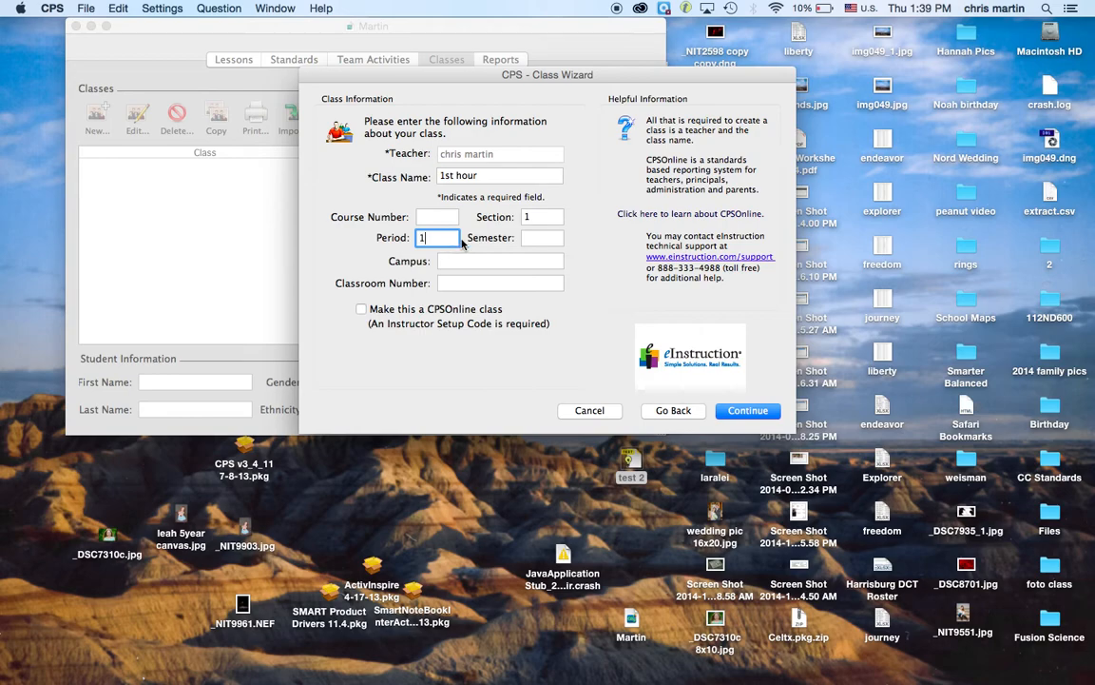
pyautogui.click(542, 237)
pyautogui.write('1')
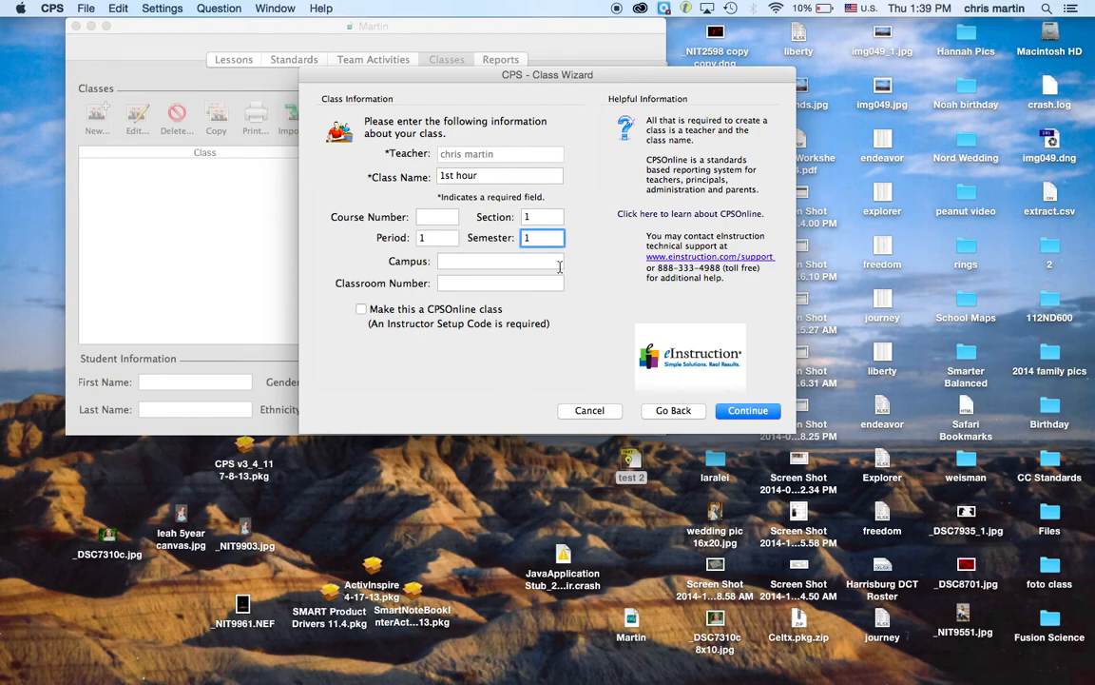
# Step: Save the new class and close the wizard without creating another class
pyautogui.click(745, 411)
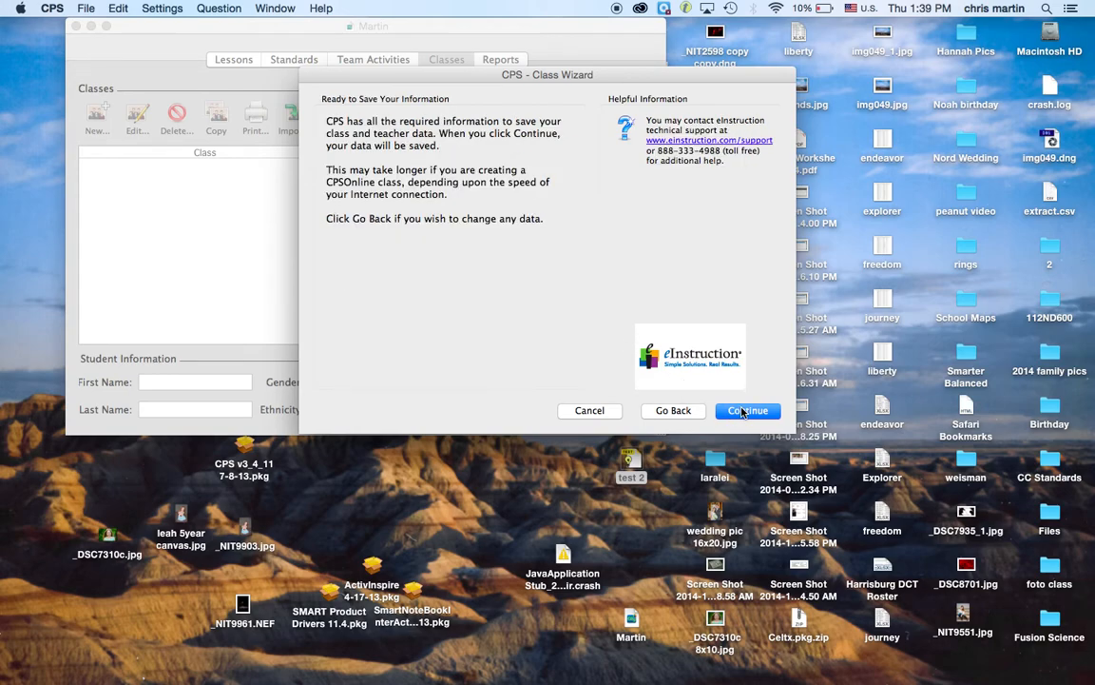
pyautogui.click(742, 411)
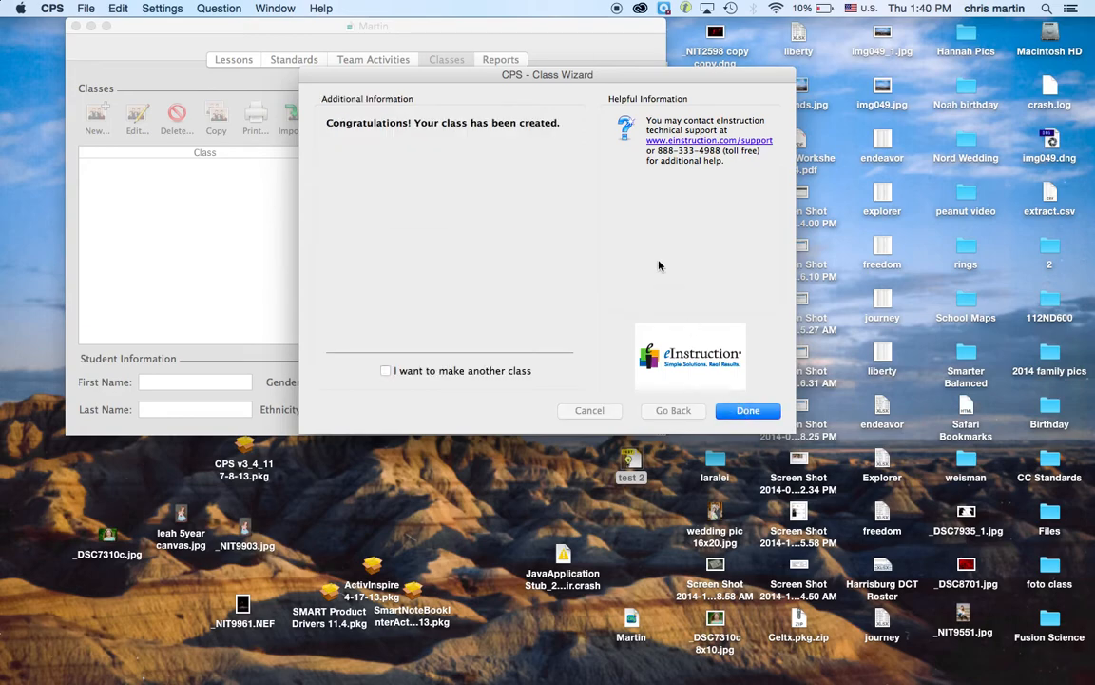
pyautogui.click(492, 372)
pyautogui.click(492, 372)
pyautogui.click(747, 411)
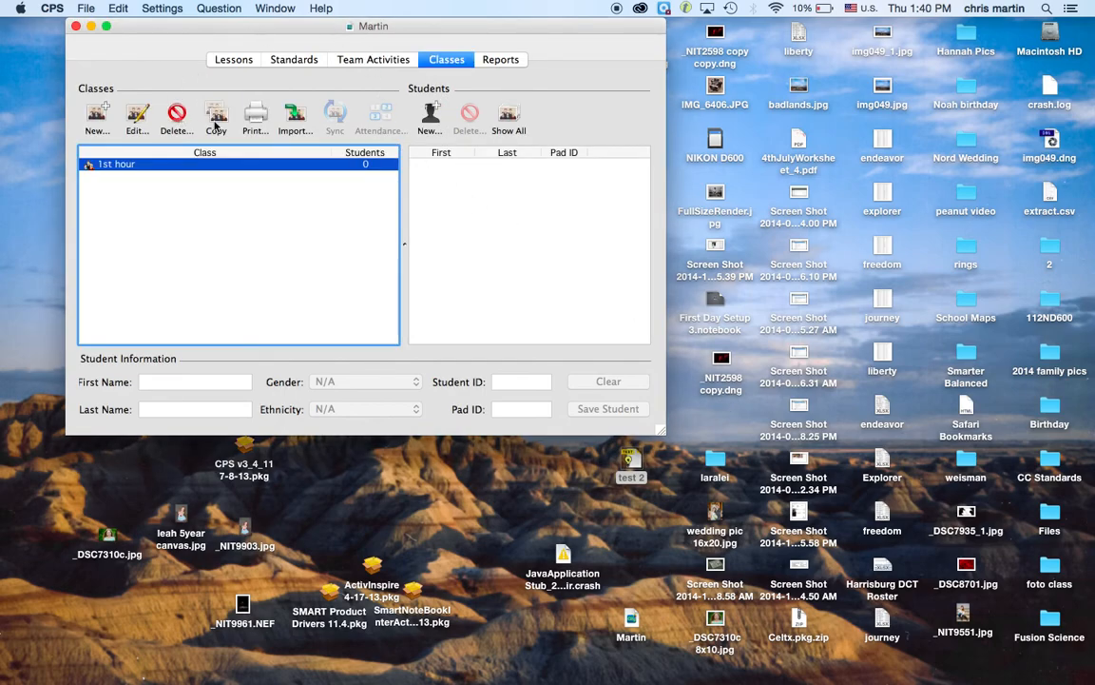
# Step: Add Student 1 through Student 5, pad IDs 1–5, to the 1st hour class
pyautogui.click(431, 115)
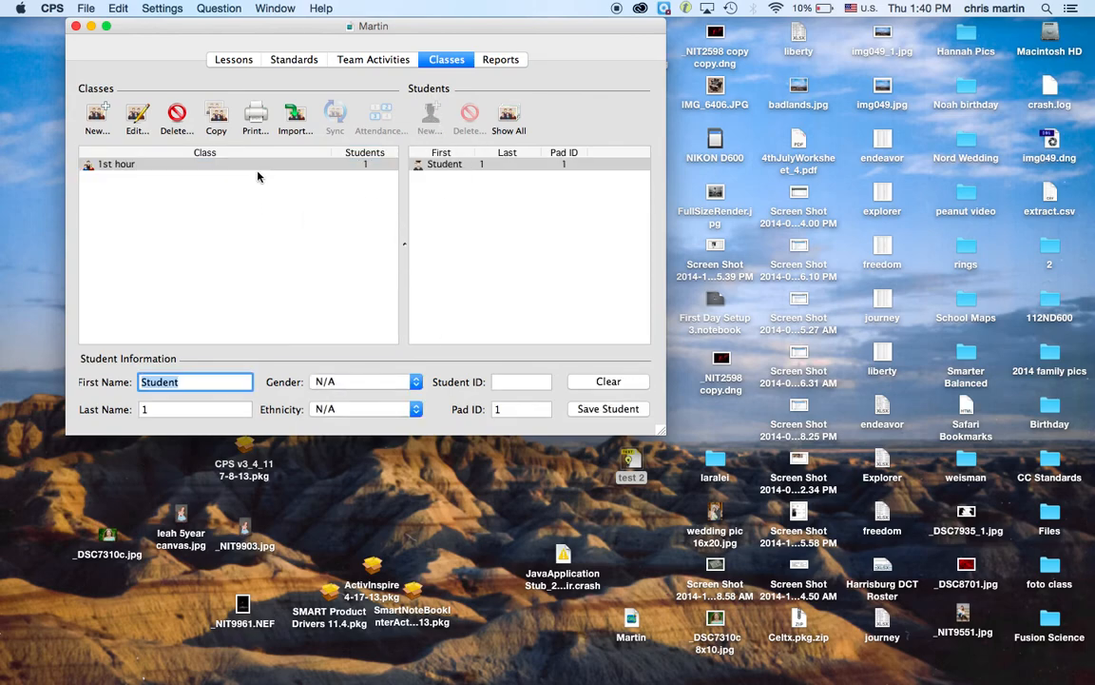
pyautogui.click(263, 165)
pyautogui.click(431, 116)
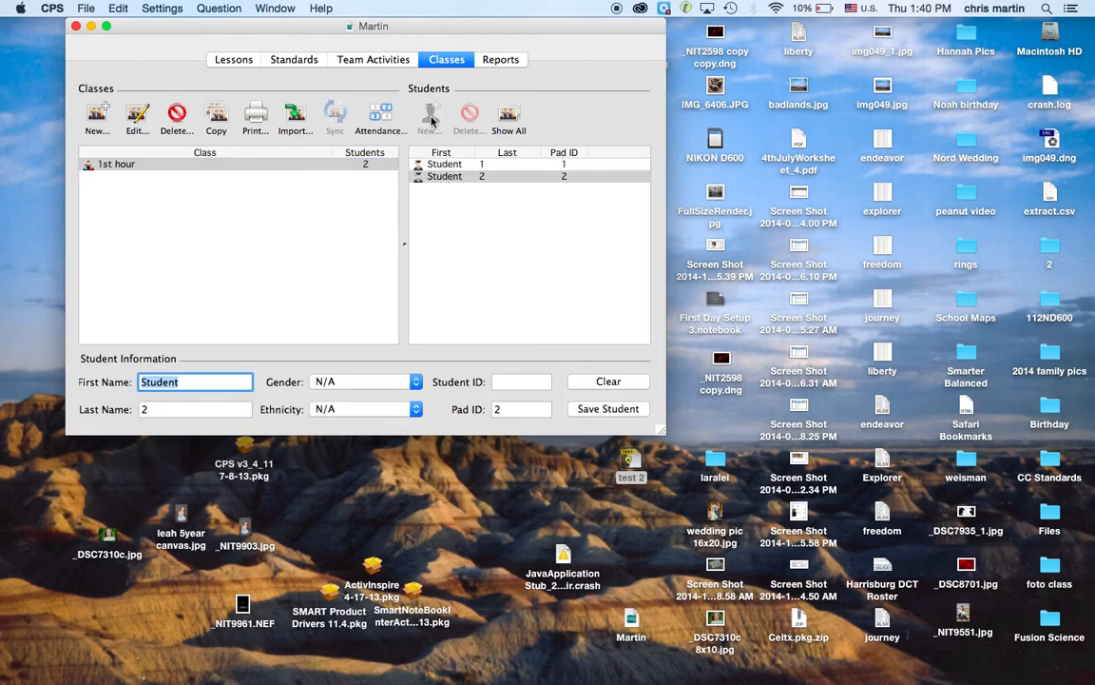
pyautogui.click(346, 167)
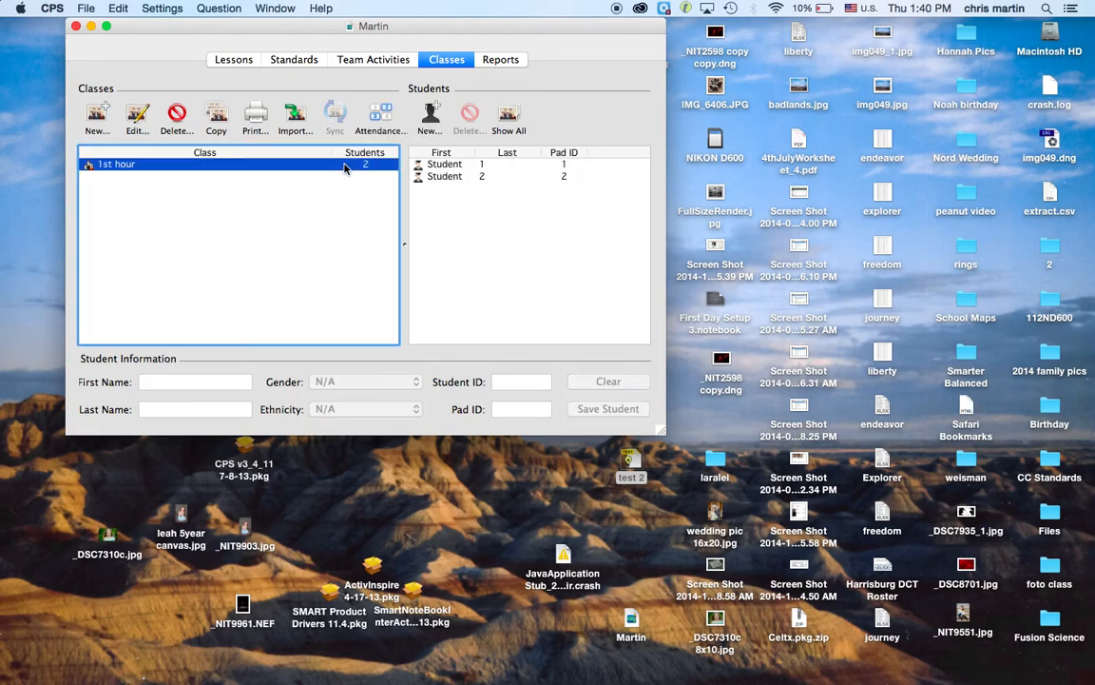
pyautogui.click(427, 119)
pyautogui.click(329, 164)
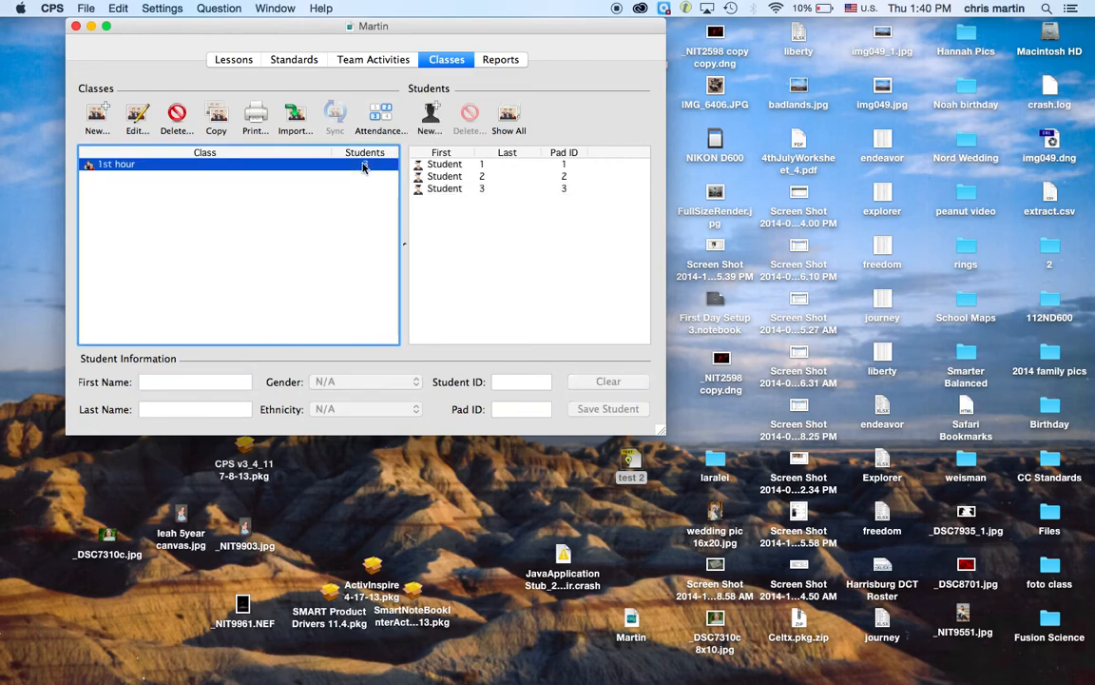
pyautogui.click(429, 119)
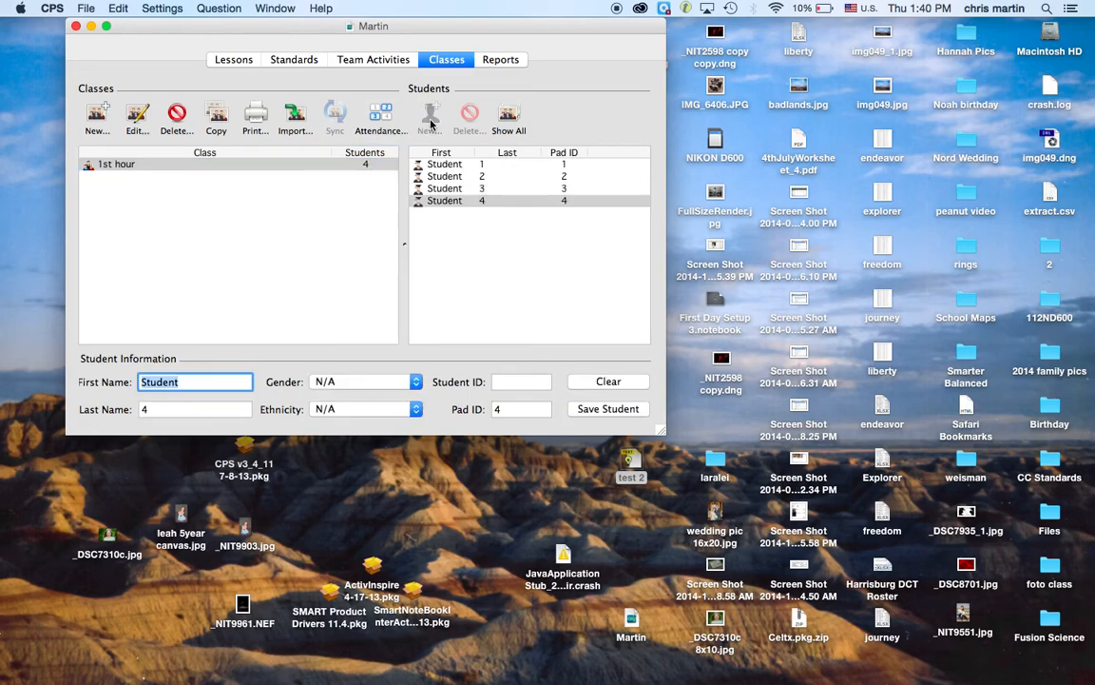
pyautogui.click(359, 167)
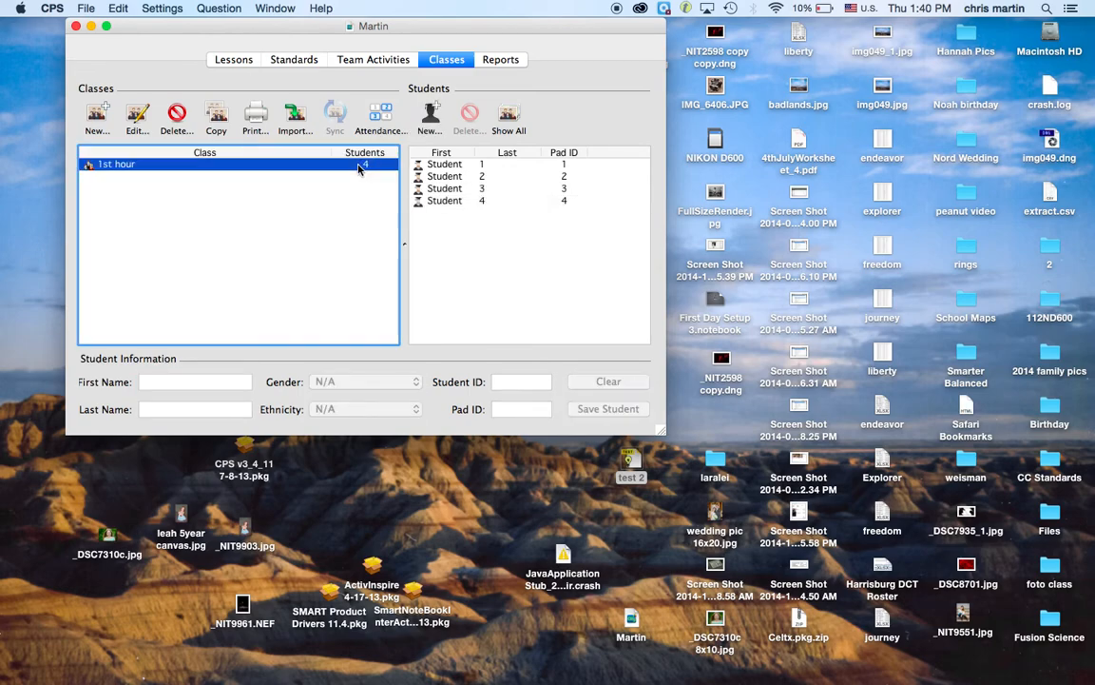
pyautogui.click(430, 119)
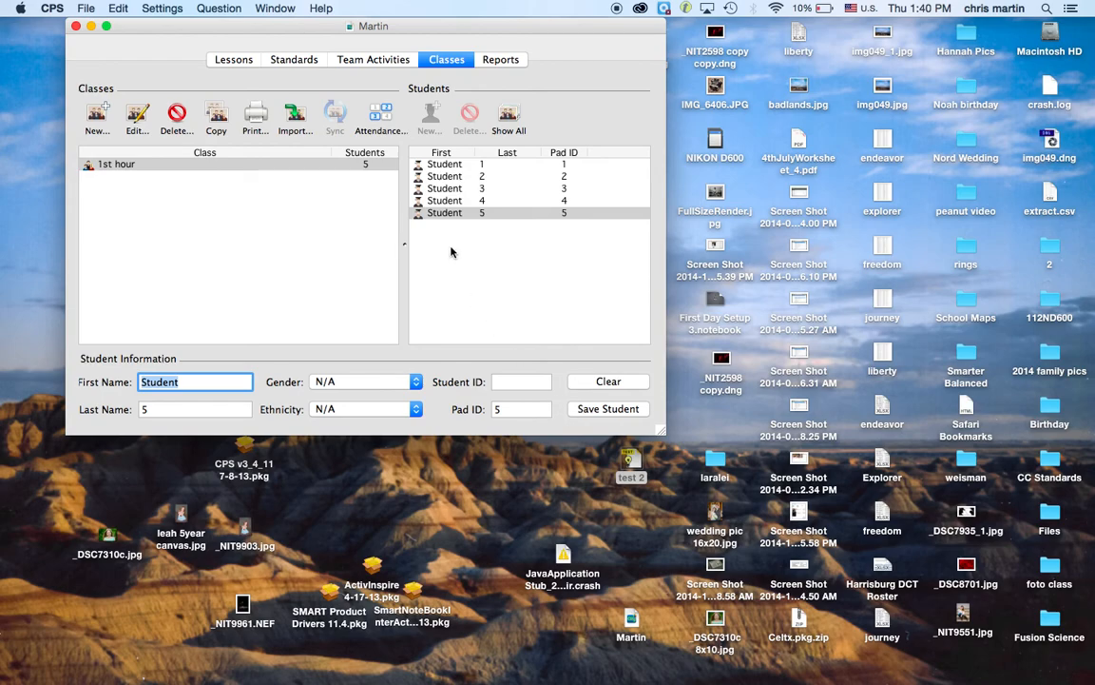
# Step: Return to the Lessons view and display test 2.tst's 10 questions under ExamView
pyautogui.click(215, 59)
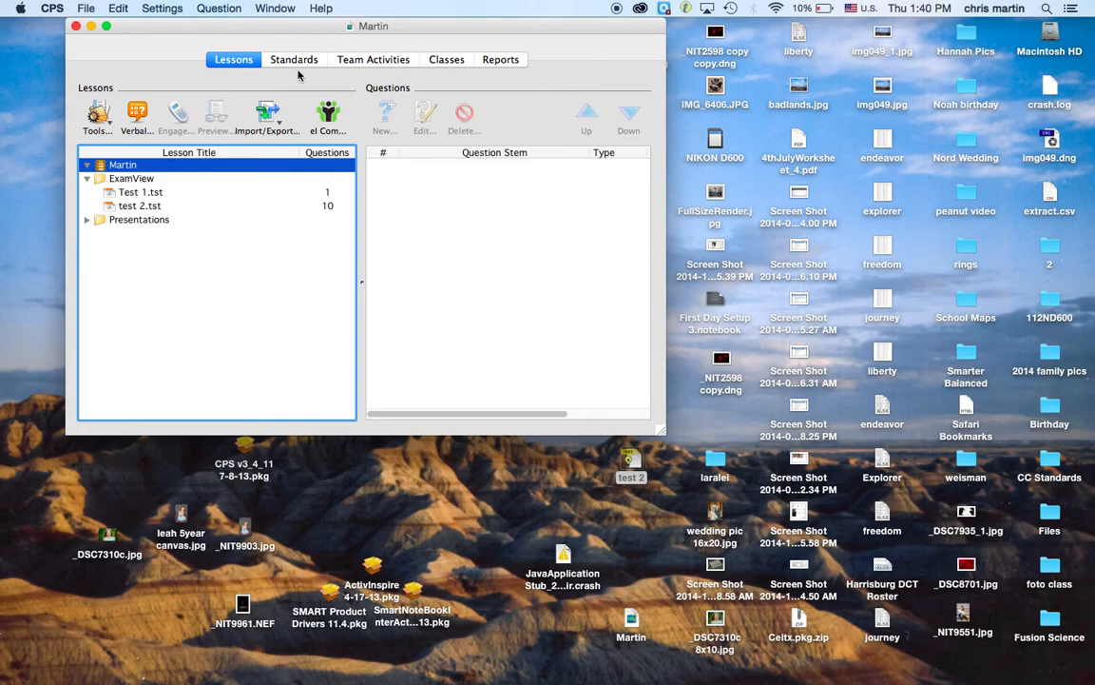
pyautogui.click(443, 61)
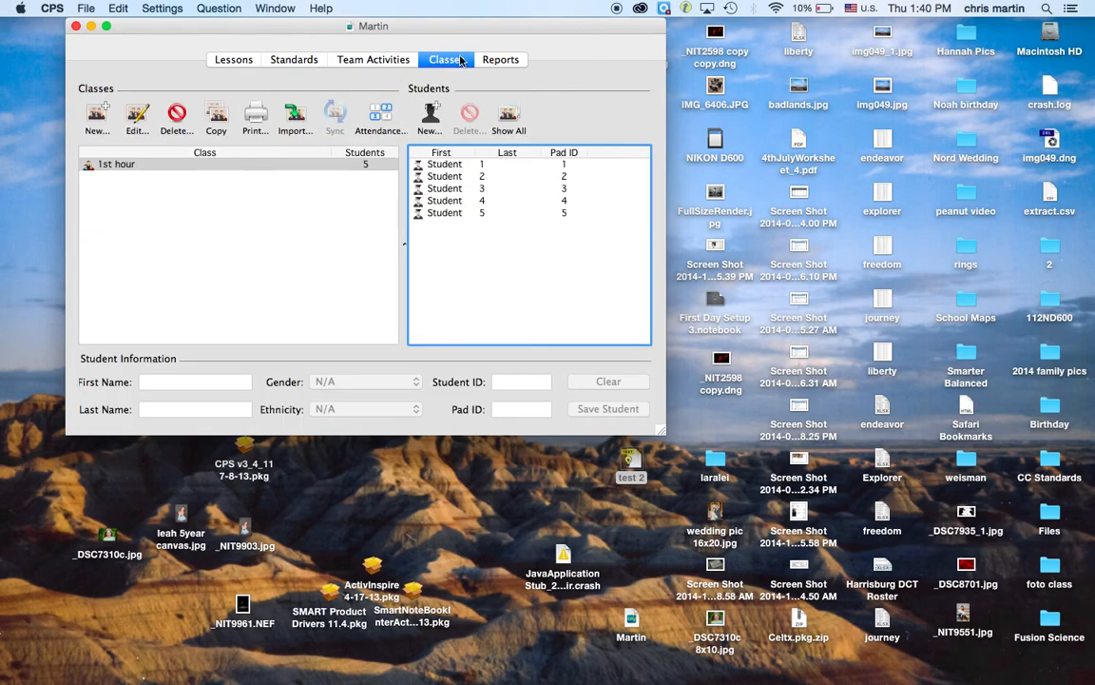
pyautogui.click(239, 63)
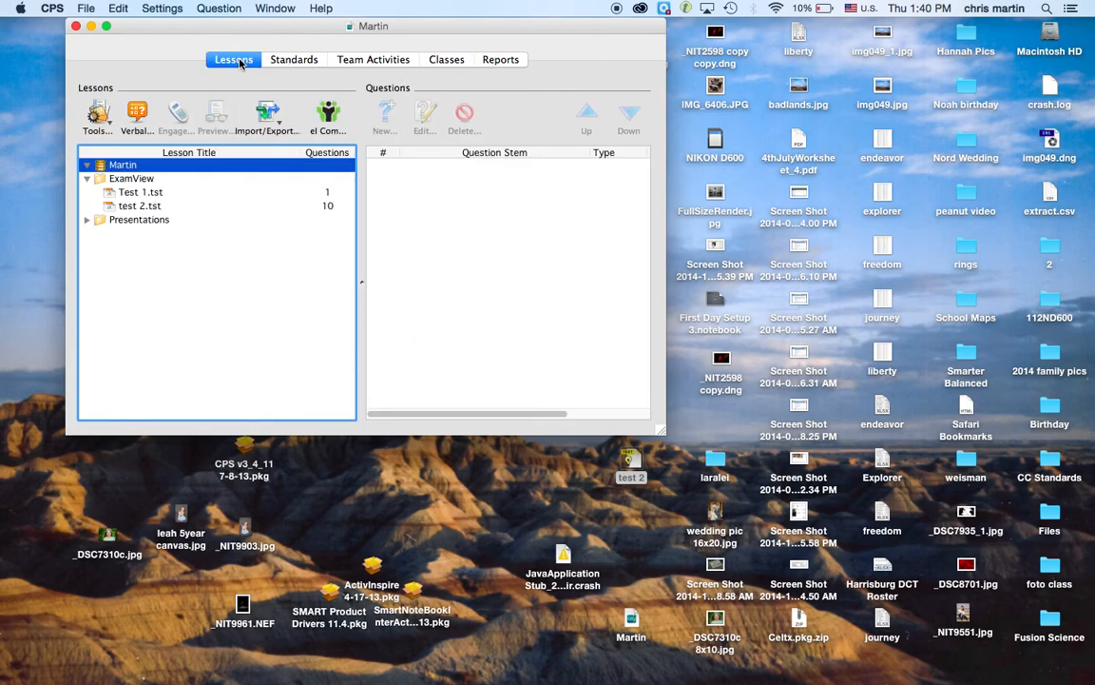
pyautogui.click(142, 208)
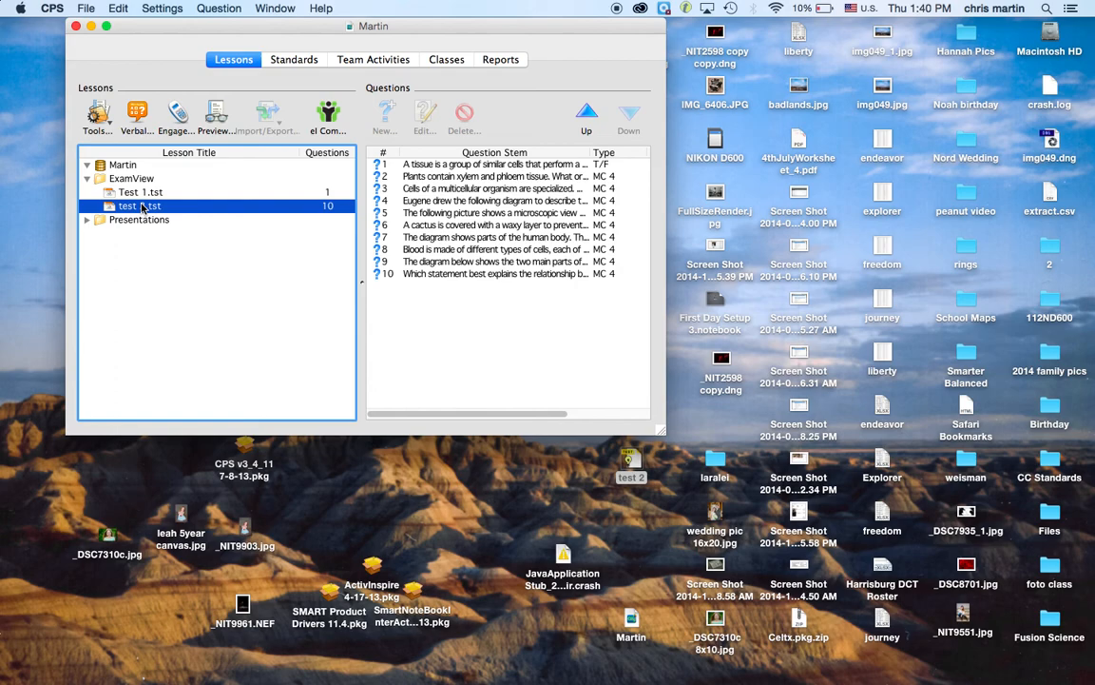